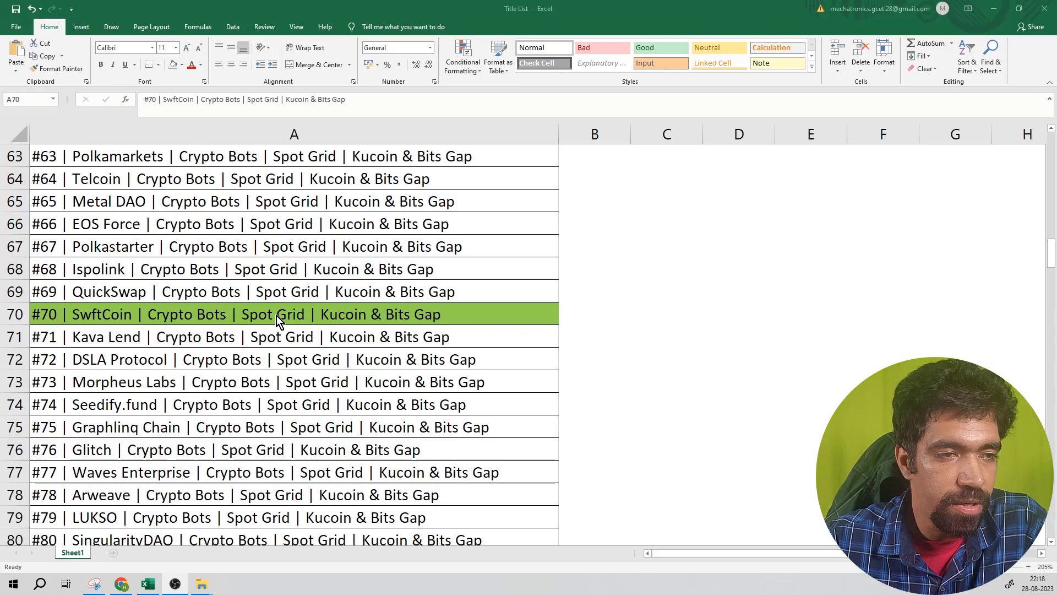
Step: Switch to the browser and load a fresh SwftCoin page via the coin search
key("alt+Tab")
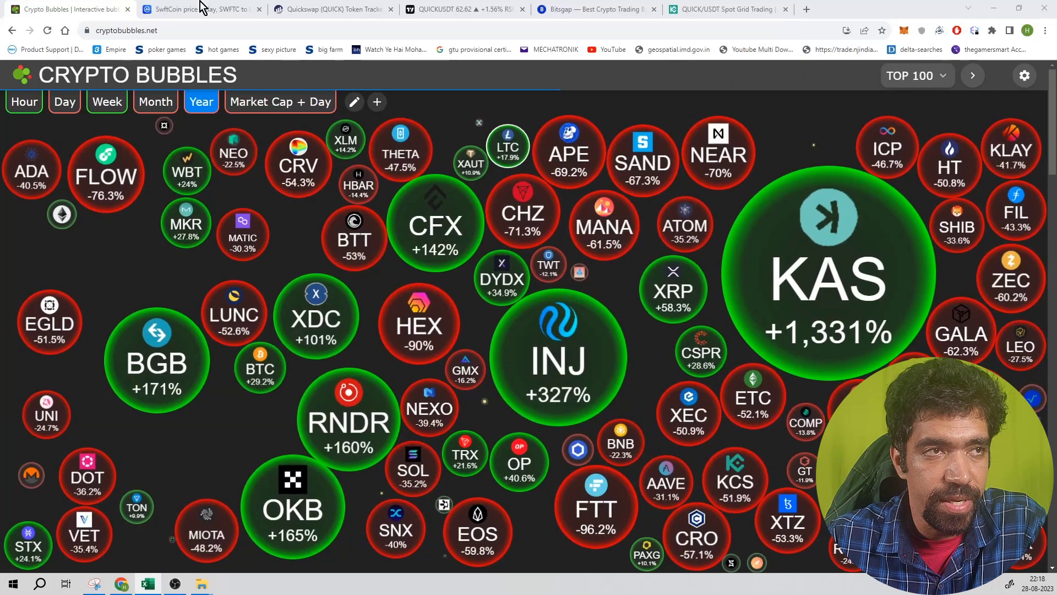
left_click(194, 9)
mouse_move(395, 108)
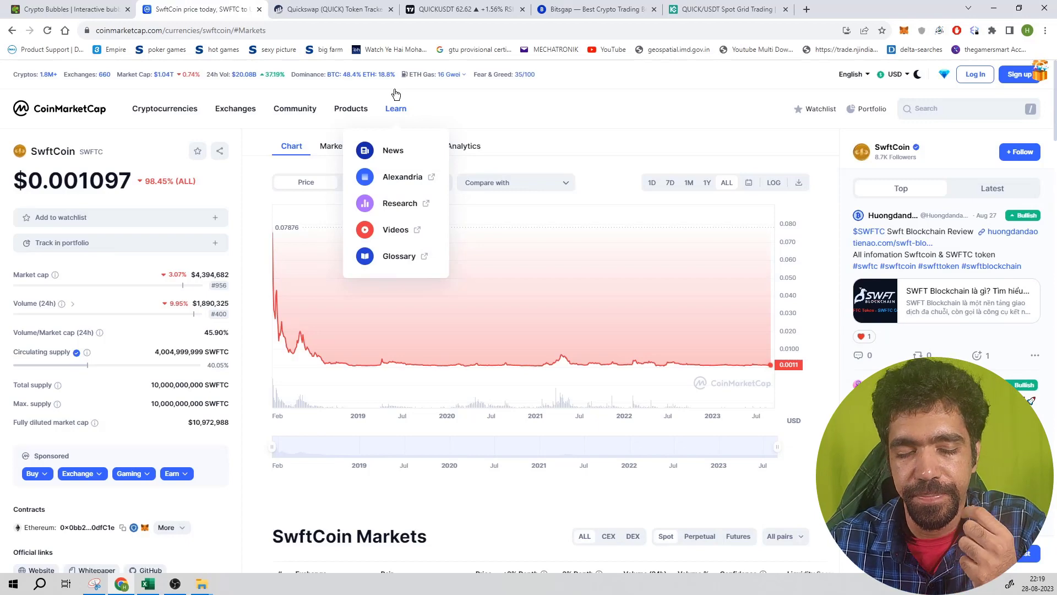
left_click(929, 110)
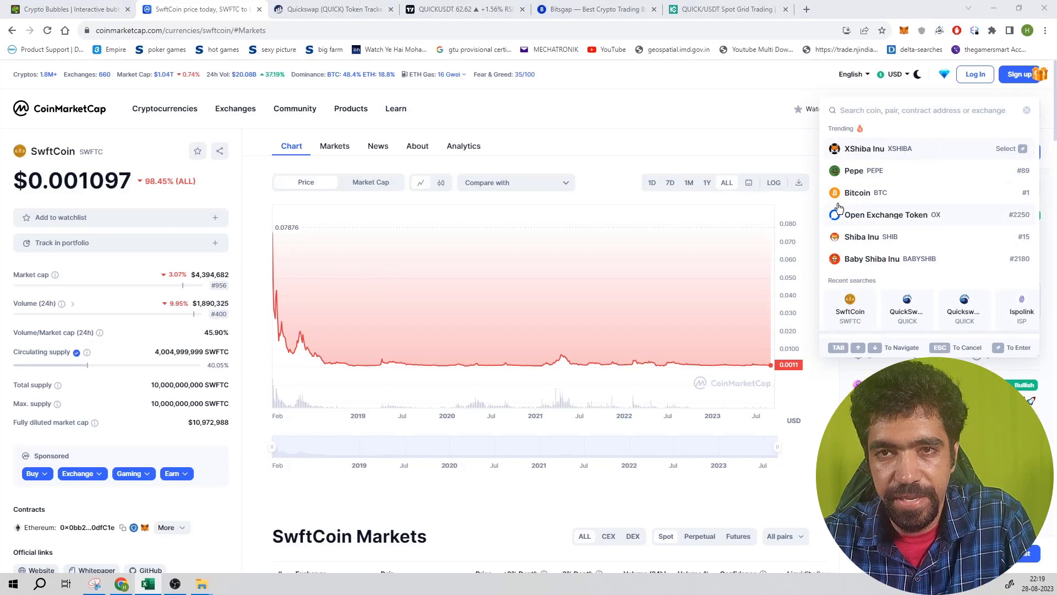
left_click(857, 115)
type("swftcoin")
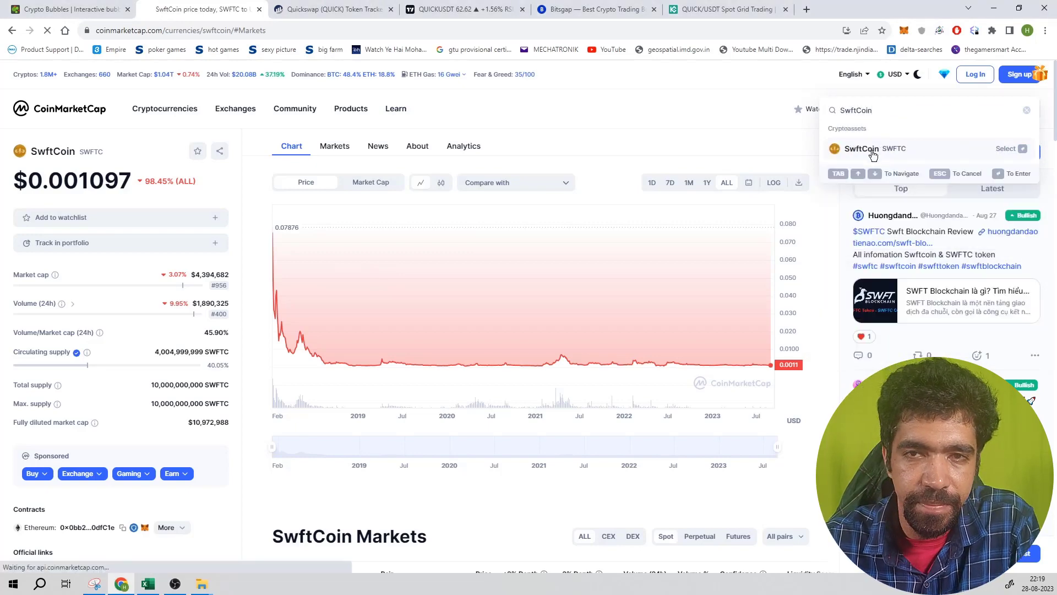
left_click(869, 150)
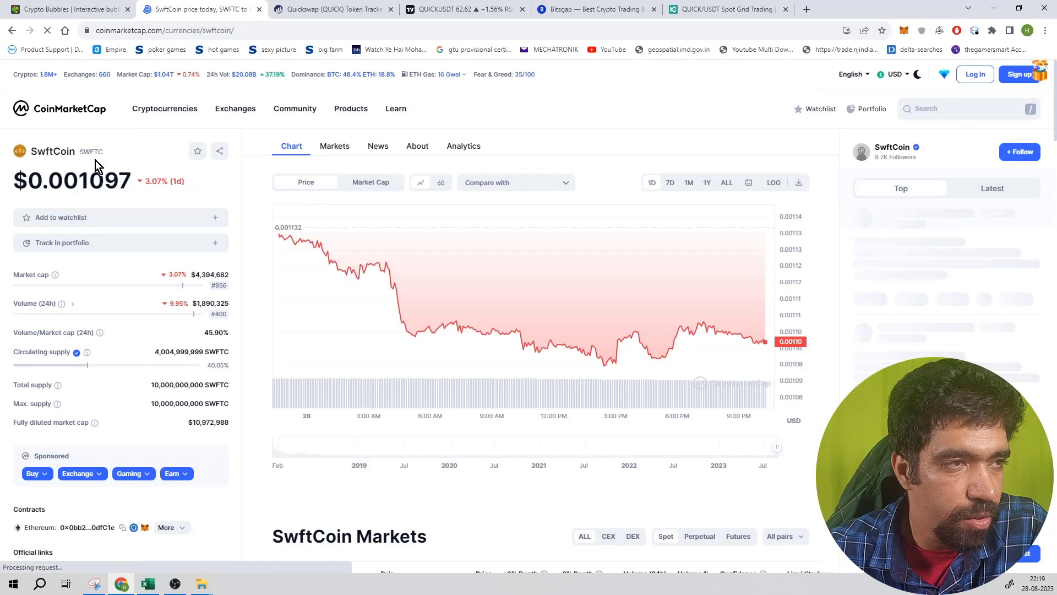
left_click(112, 152)
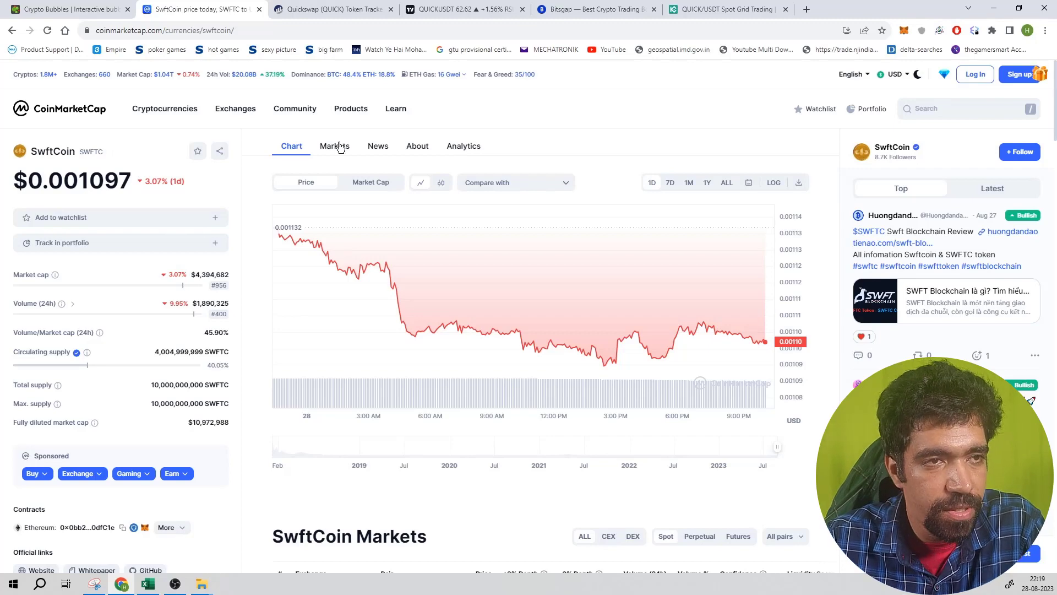
left_click(360, 184)
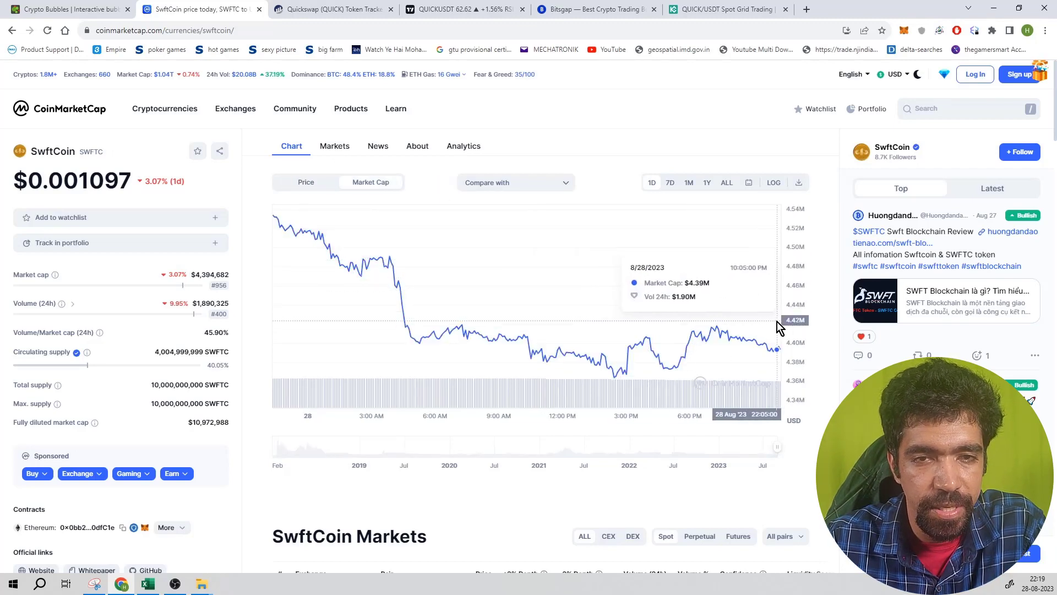
left_click(337, 147)
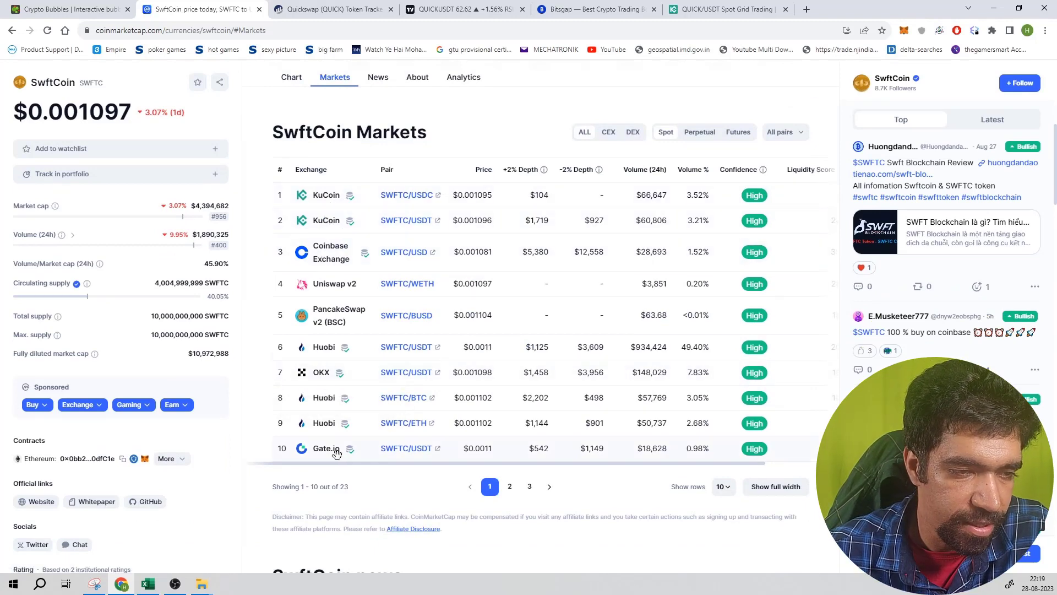
left_click(289, 81)
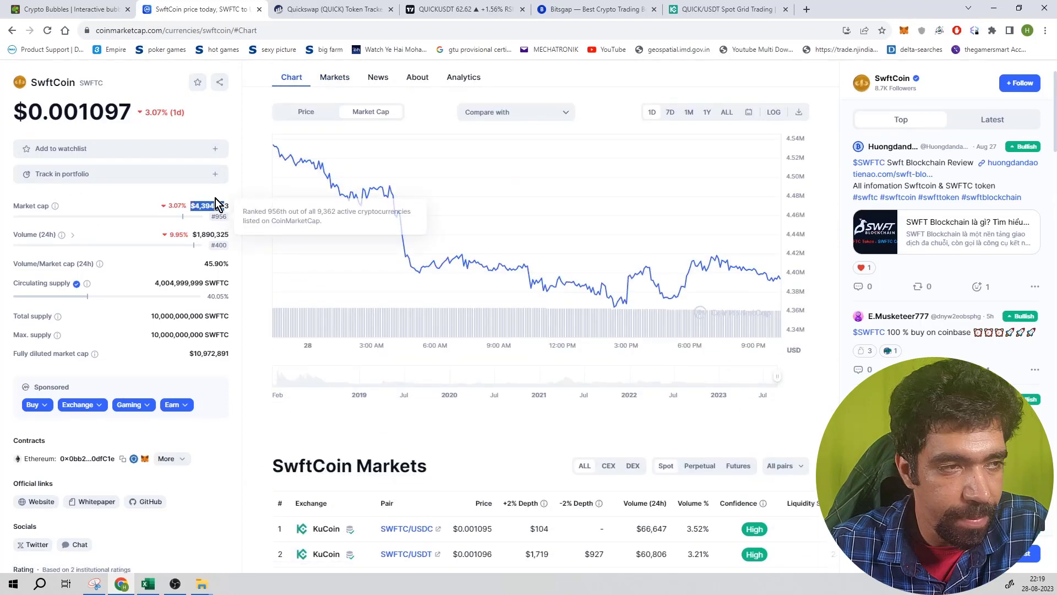
mouse_move(275, 273)
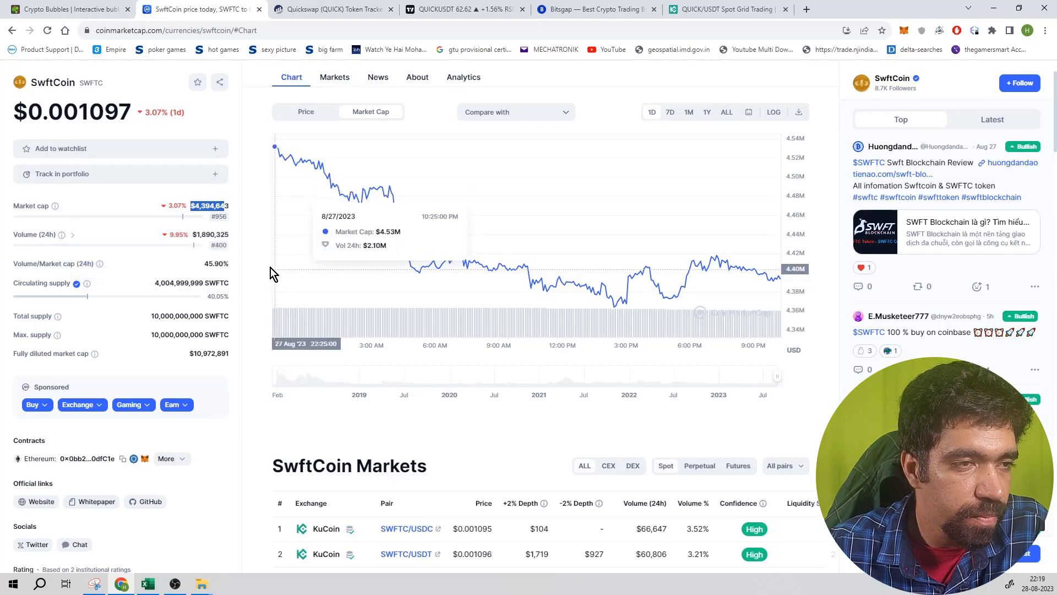
left_click(205, 231)
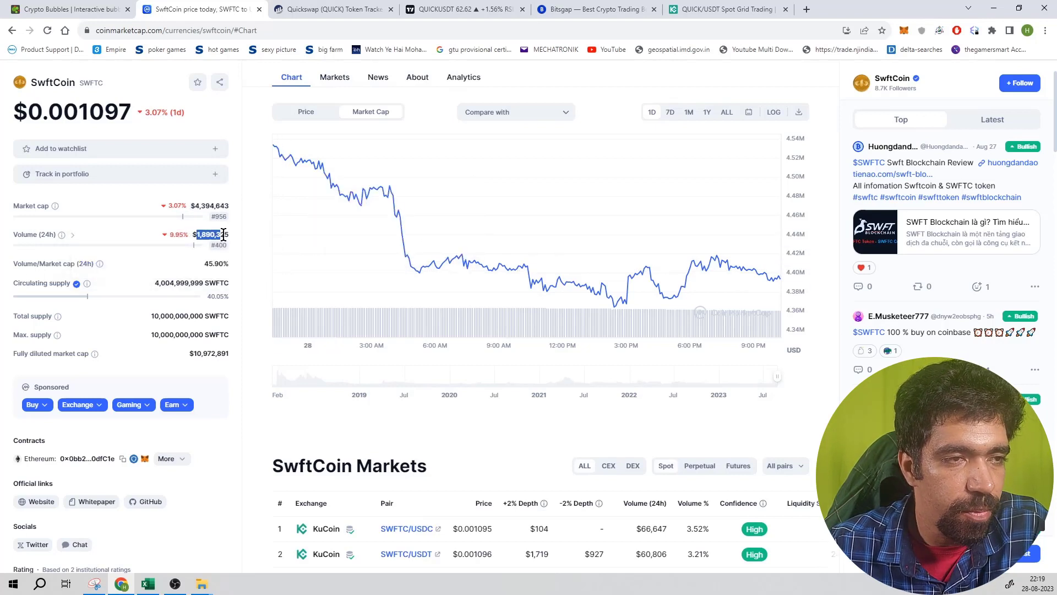
mouse_move(218, 245)
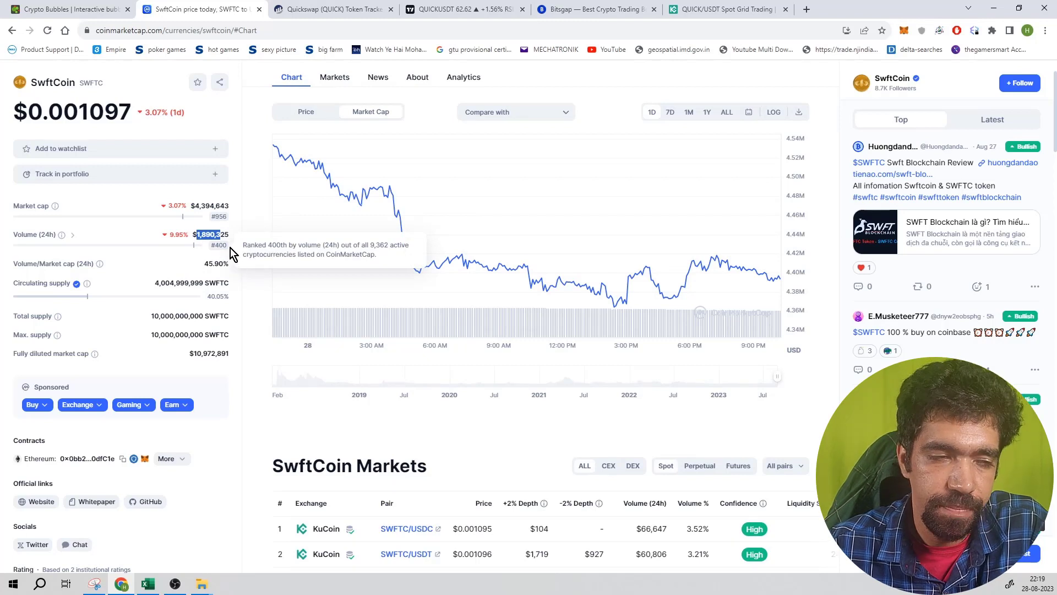
left_click(231, 248)
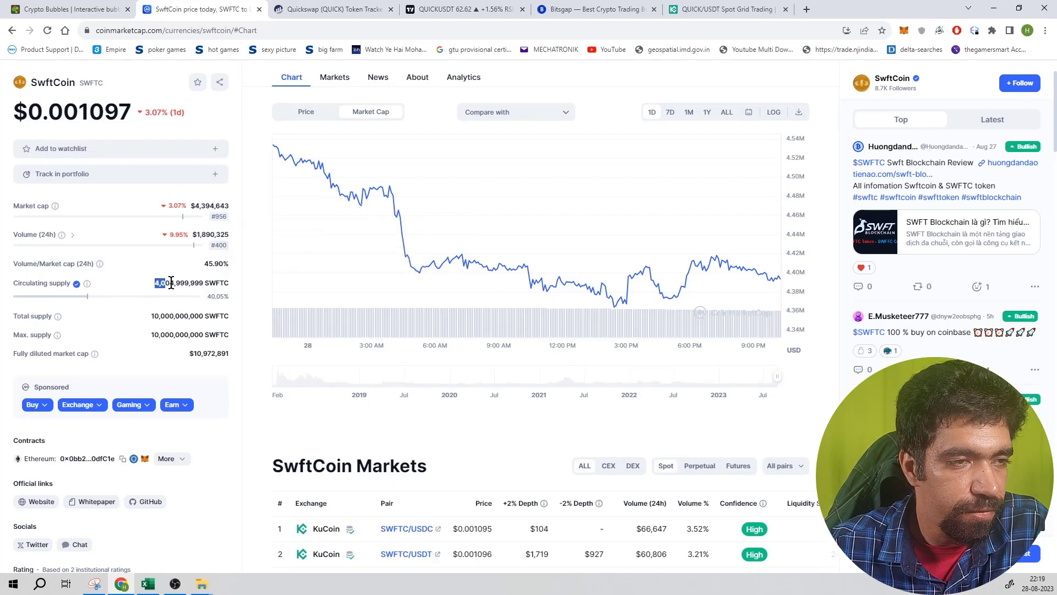
left_click_drag(194, 283, 226, 285)
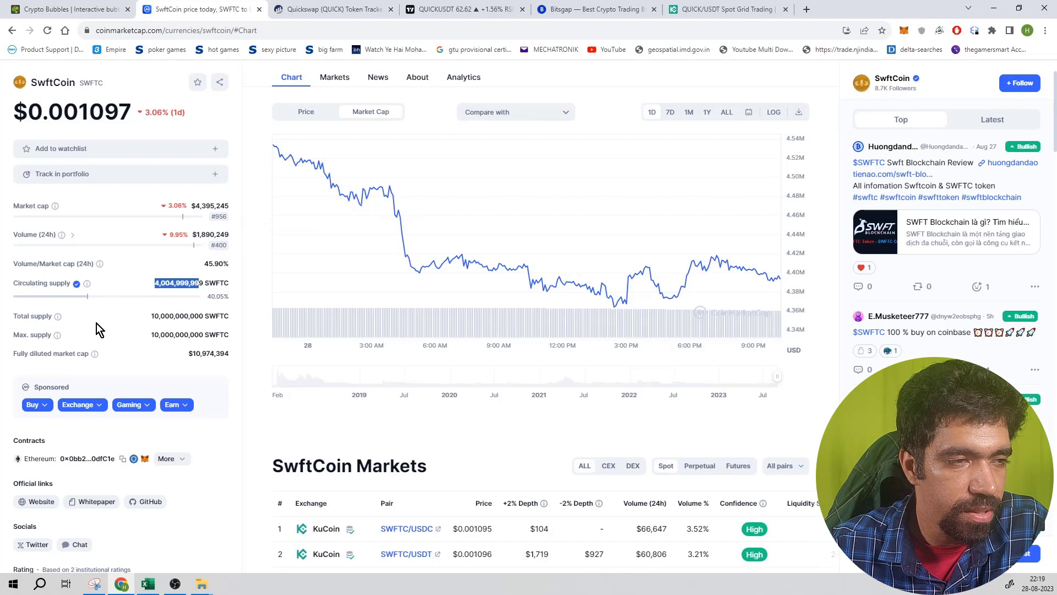
left_click_drag(163, 317, 225, 317)
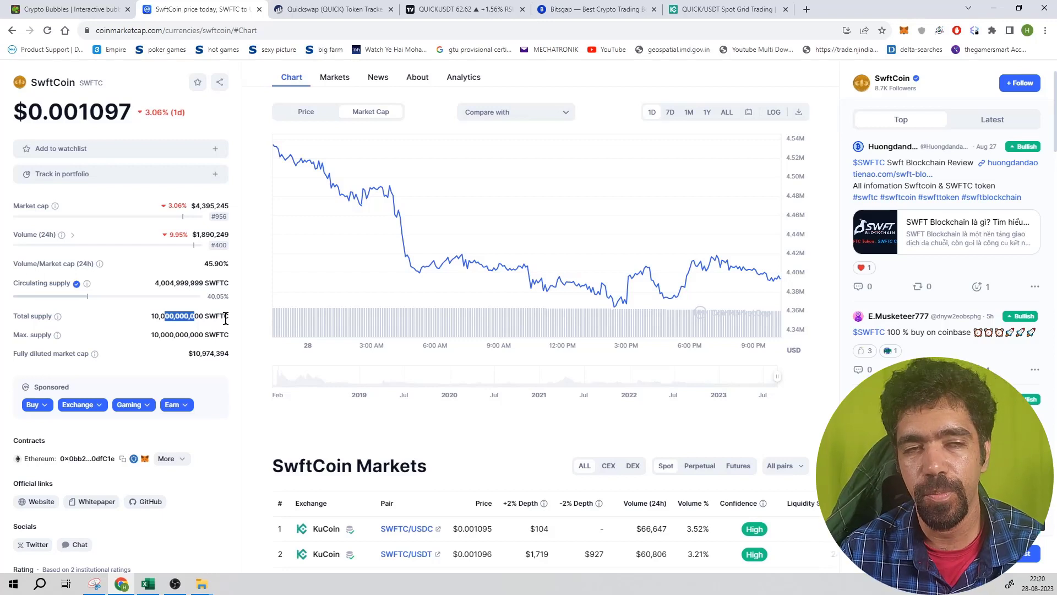
Step: Show SwftCoin's all-time price chart, note the 40.05% circulating share, and follow the Ethereum contract link to Etherscan
left_click(306, 111)
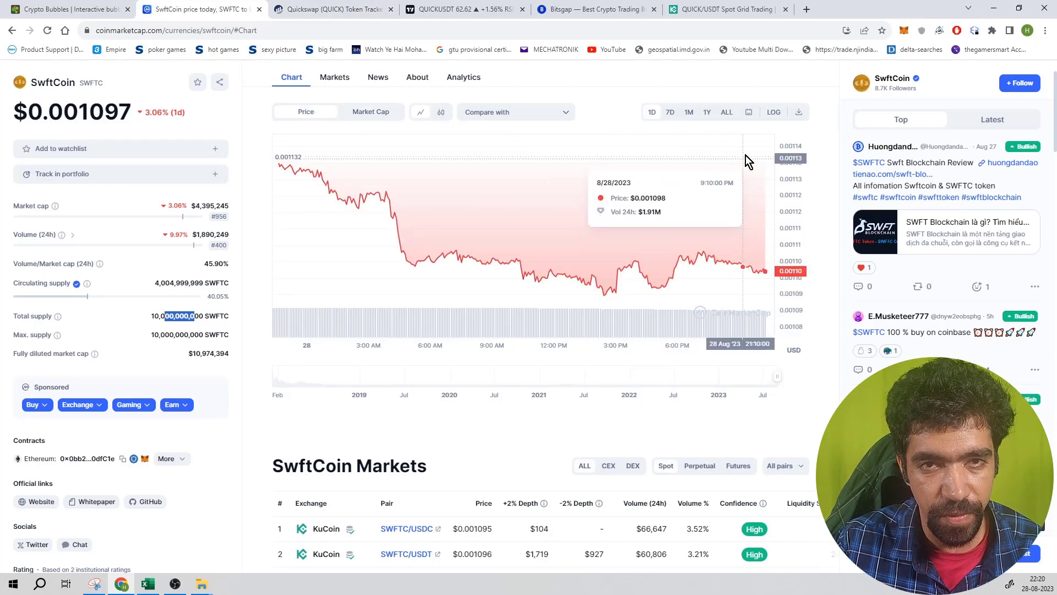
left_click(734, 119)
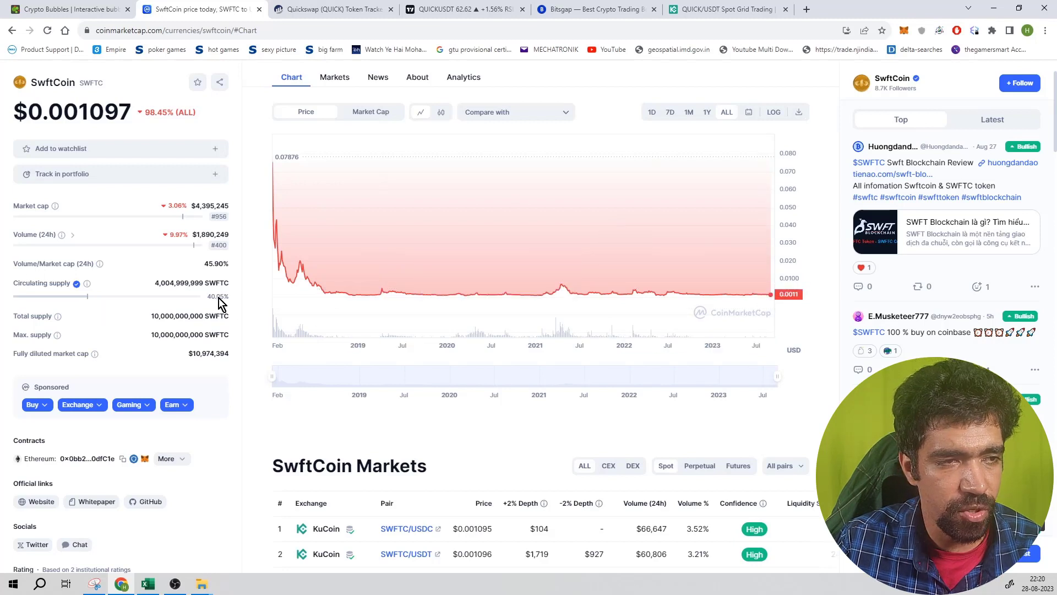
left_click_drag(228, 297, 206, 296)
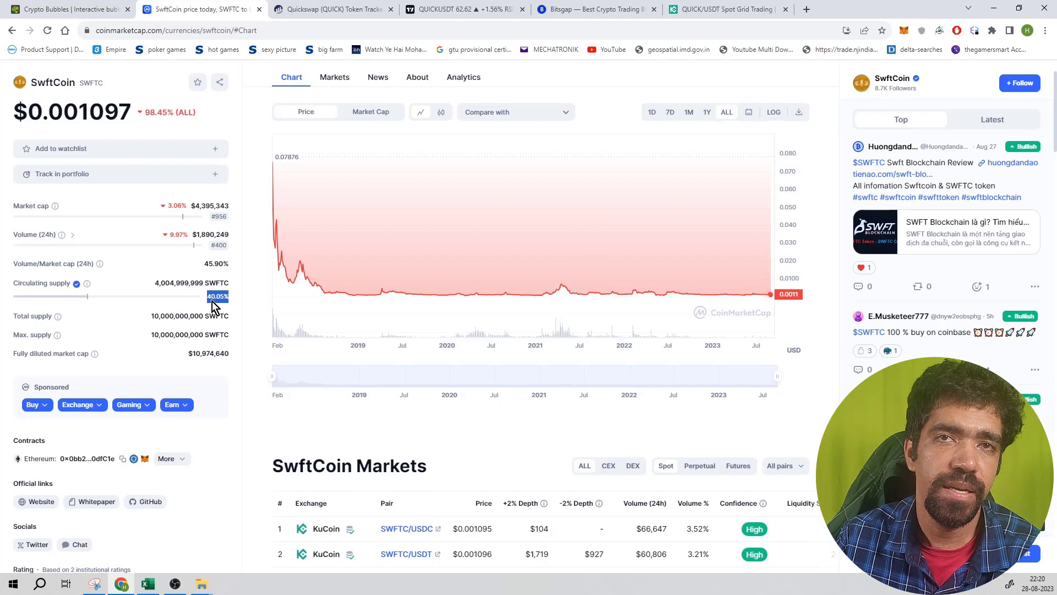
left_click(86, 460)
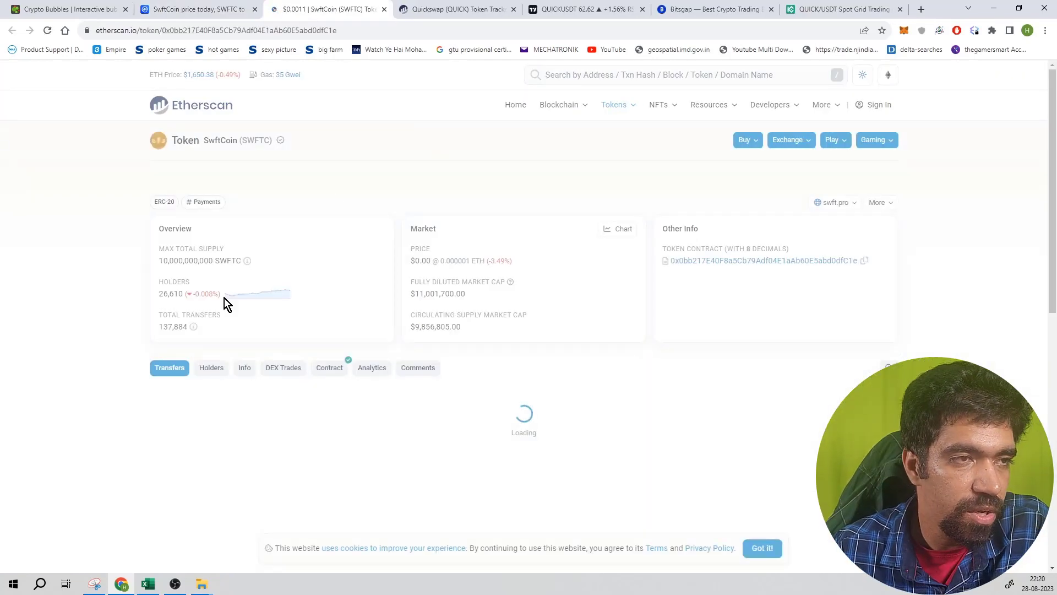
Step: Review SwftCoin's holder list on Etherscan (OKX top at 20.08%) and return to the CoinMarketCap page
left_click(210, 370)
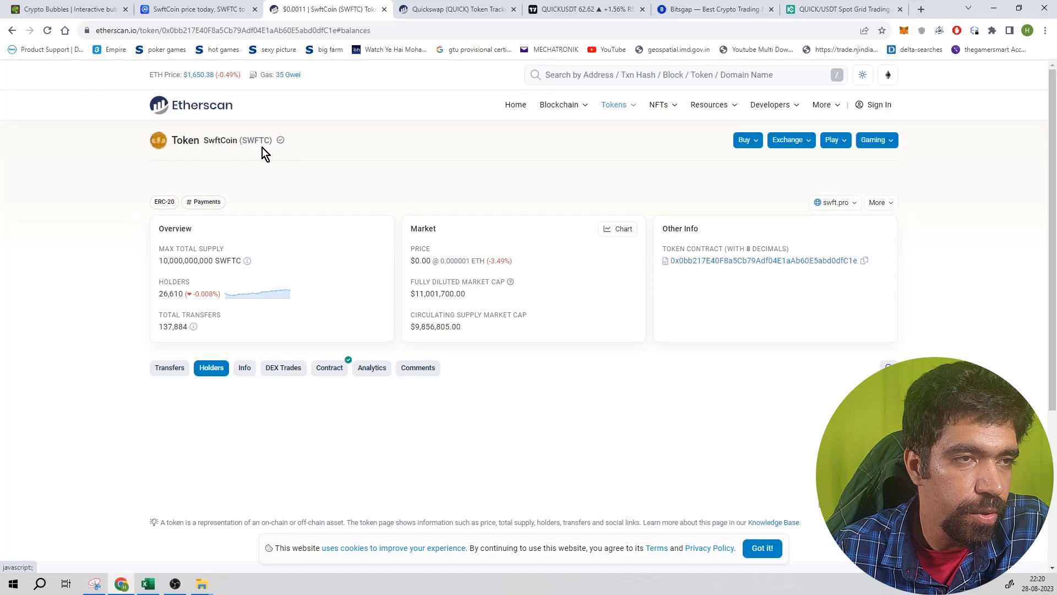
scroll(349, 310, "down", 2)
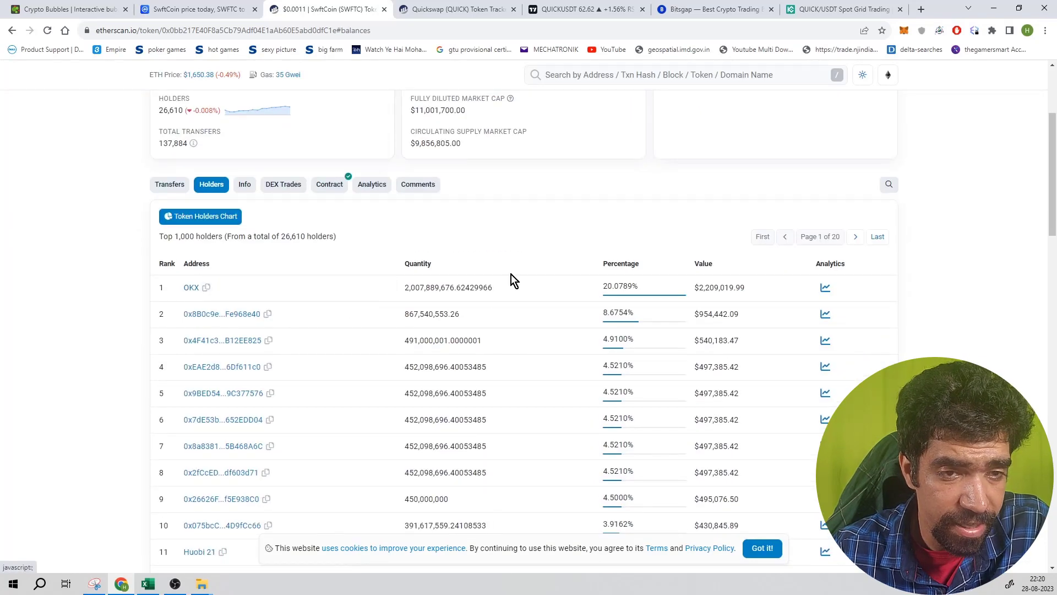
left_click(655, 286)
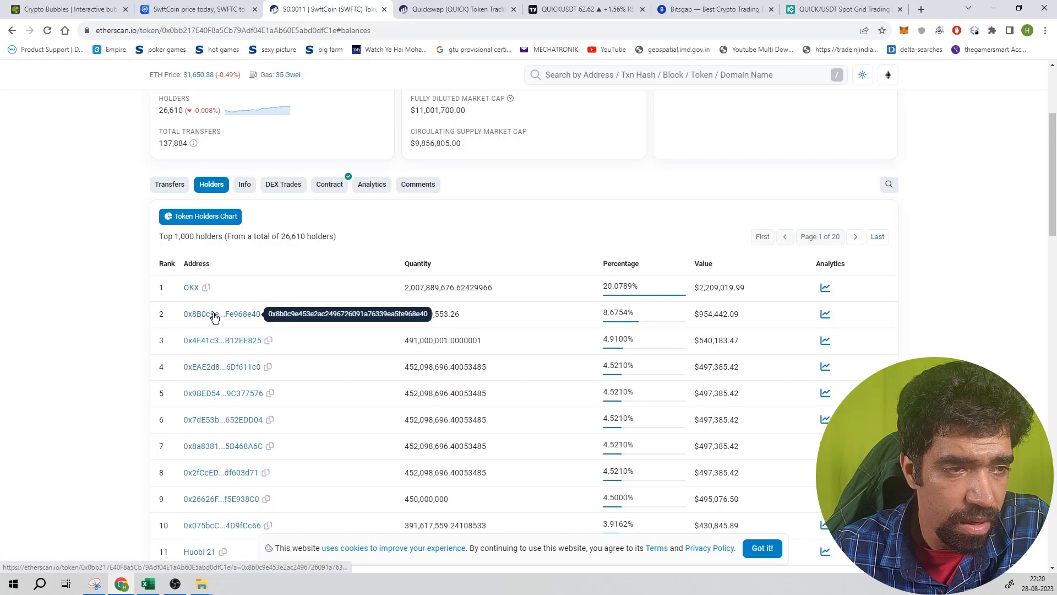
left_click_drag(593, 315, 651, 315)
scroll(650, 315, "down", 3)
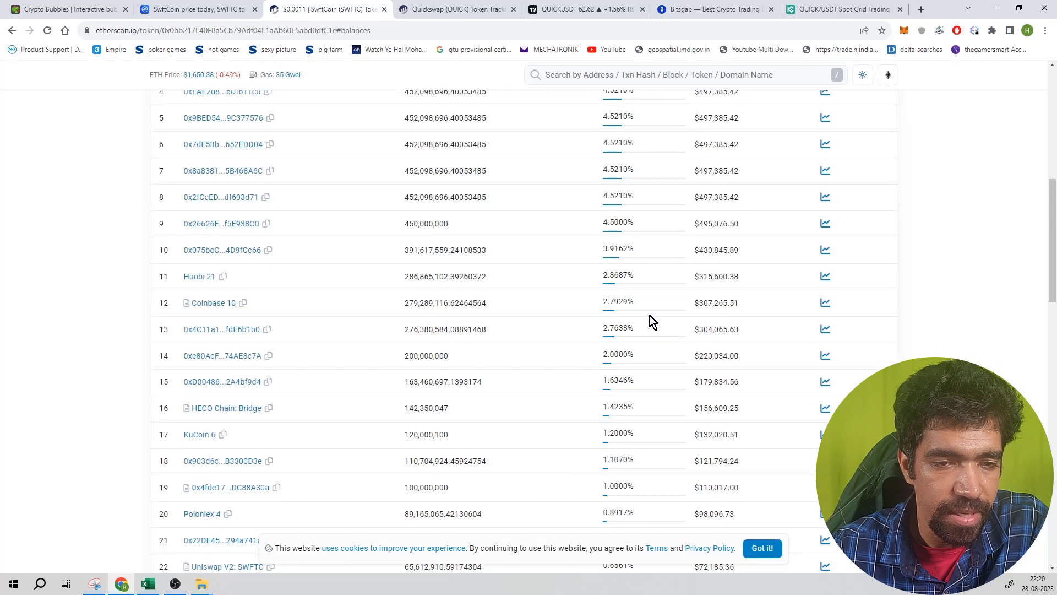
scroll(650, 315, "down", 8)
scroll(646, 359, "down", 2)
scroll(645, 358, "up", 11)
scroll(647, 366, "up", 3)
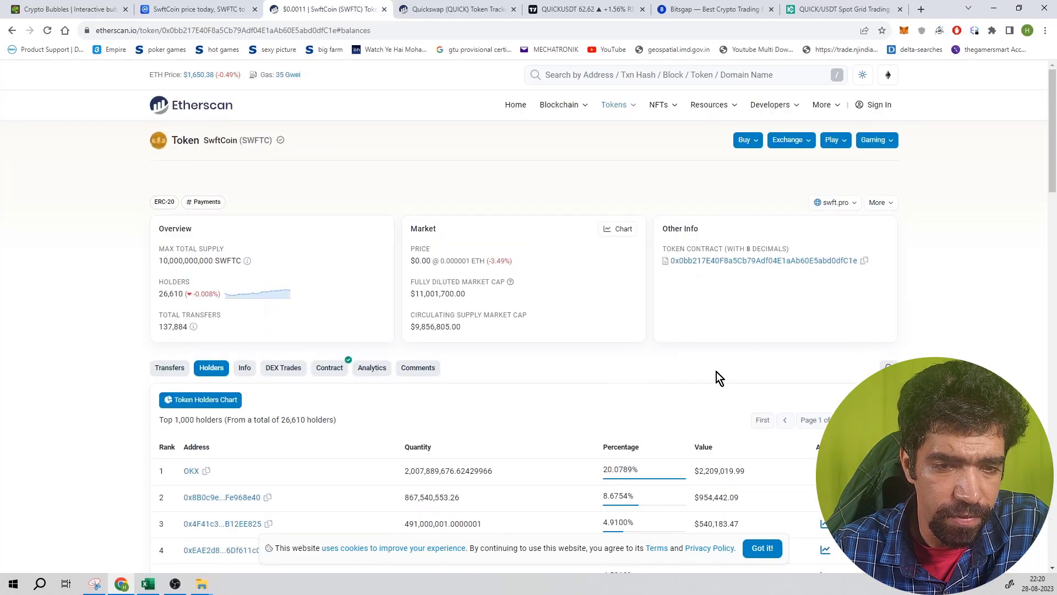
scroll(718, 377, "down", 3)
scroll(606, 223, "down", 3)
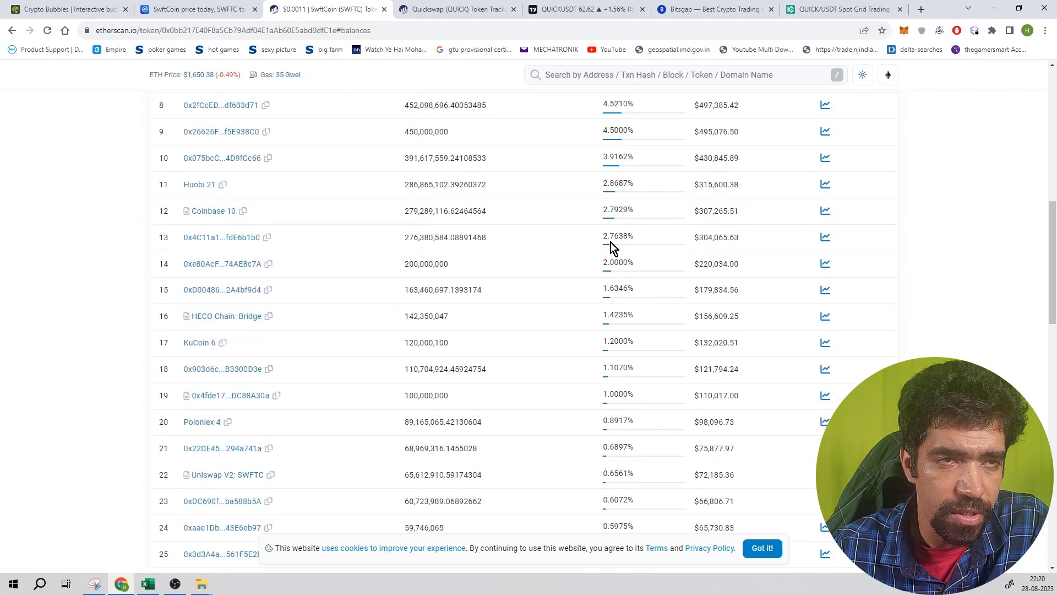
left_click(246, 9)
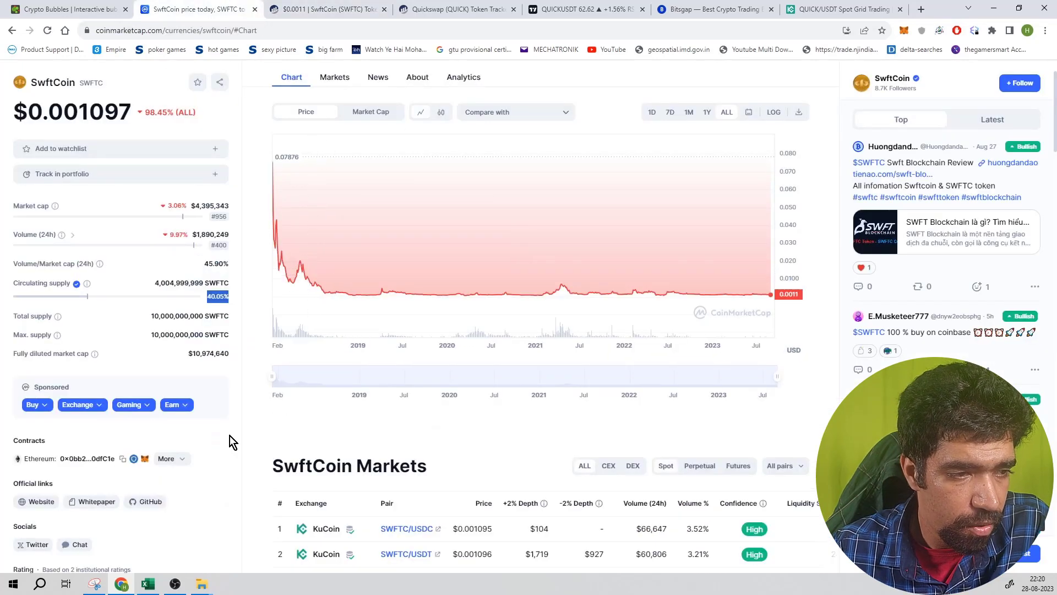
scroll(190, 434, "down", 2)
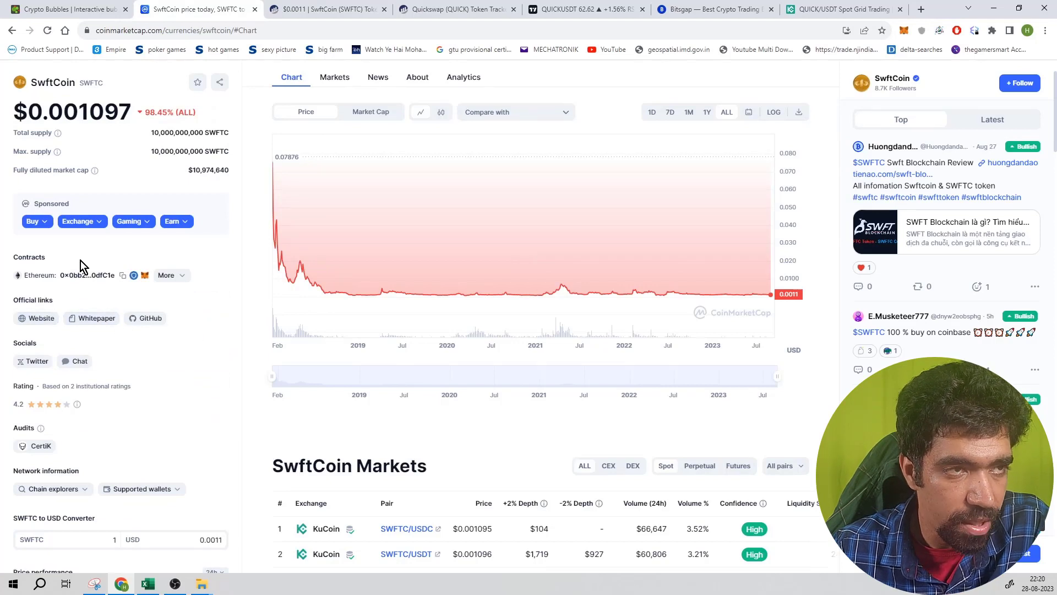
Step: Close the Etherscan and Quickswap tabs, leaving the TradingView QUICK/USDT chart up
left_click(383, 8)
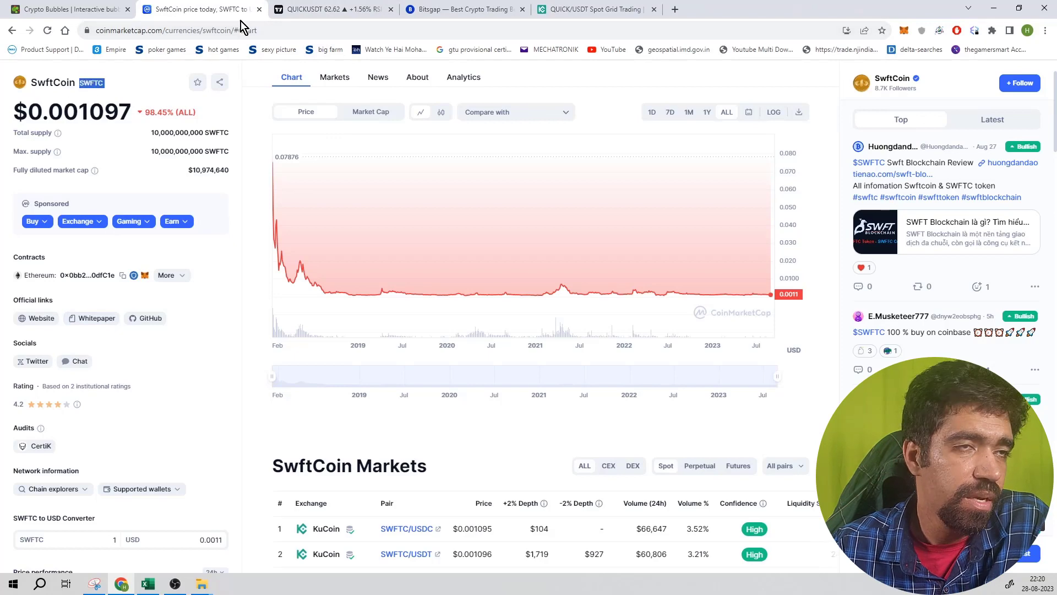
Step: Load the KuCoin SWFTCUSDT chart in TradingView and compare it against the CoinMarketCap SwftCoin page
left_click(285, 9)
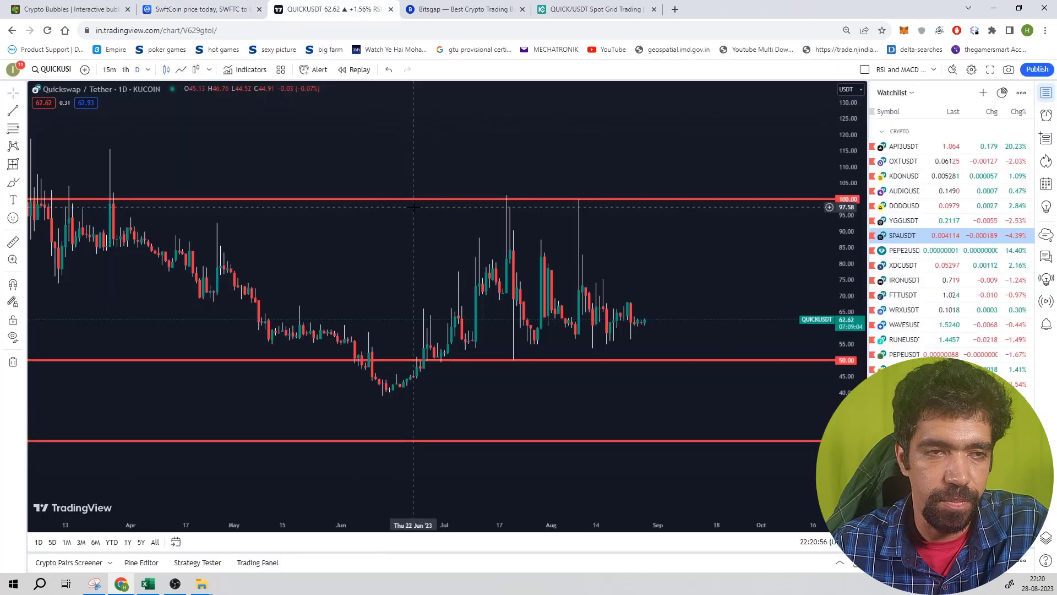
type("SWFT")
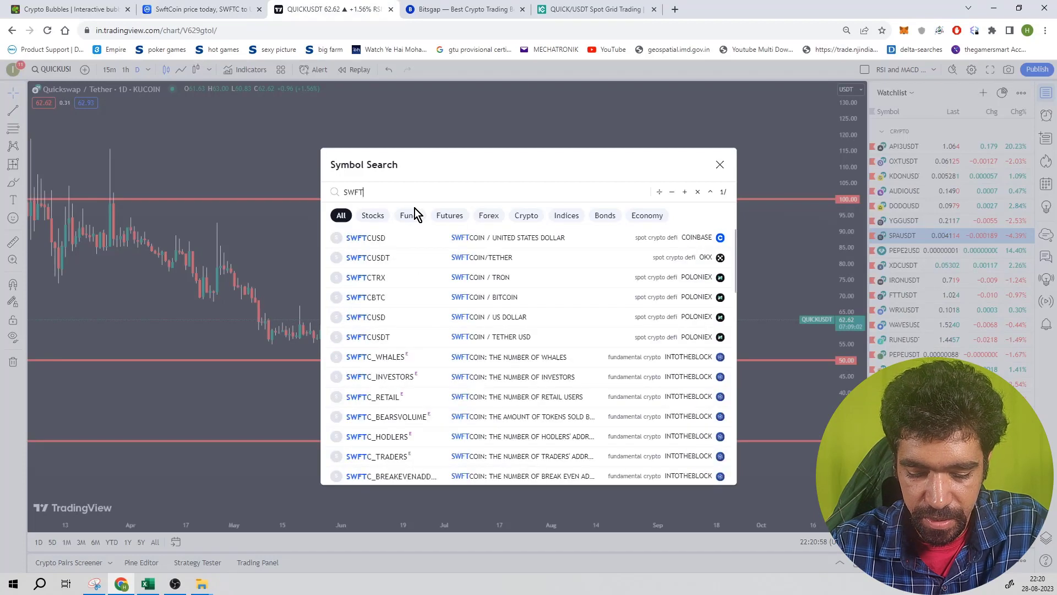
type("CUSDT")
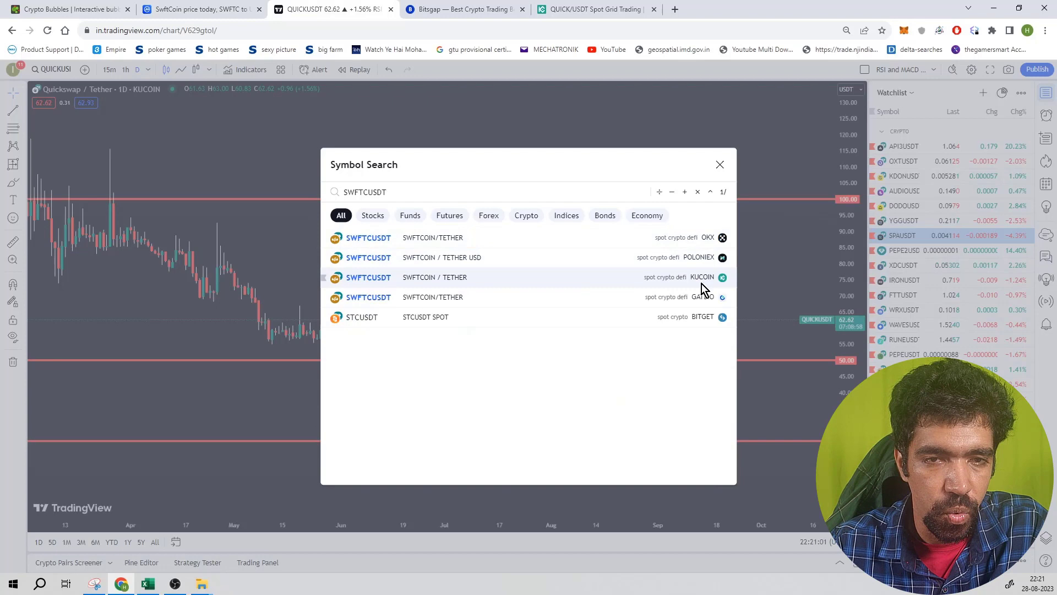
left_click(690, 280)
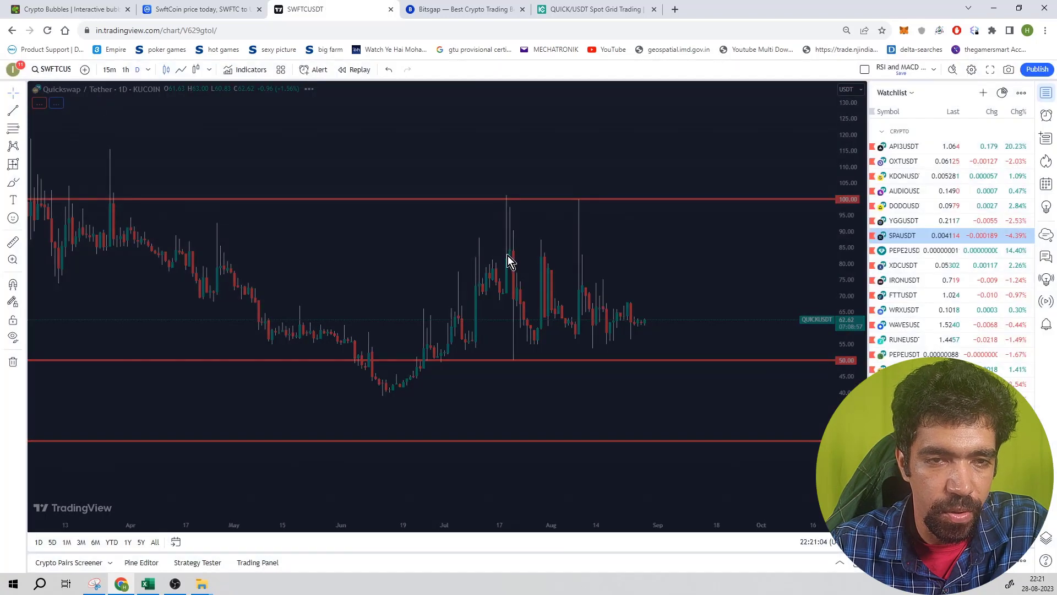
scroll(511, 240, "down", 2)
scroll(511, 239, "down", 2)
scroll(509, 233, "down", 2)
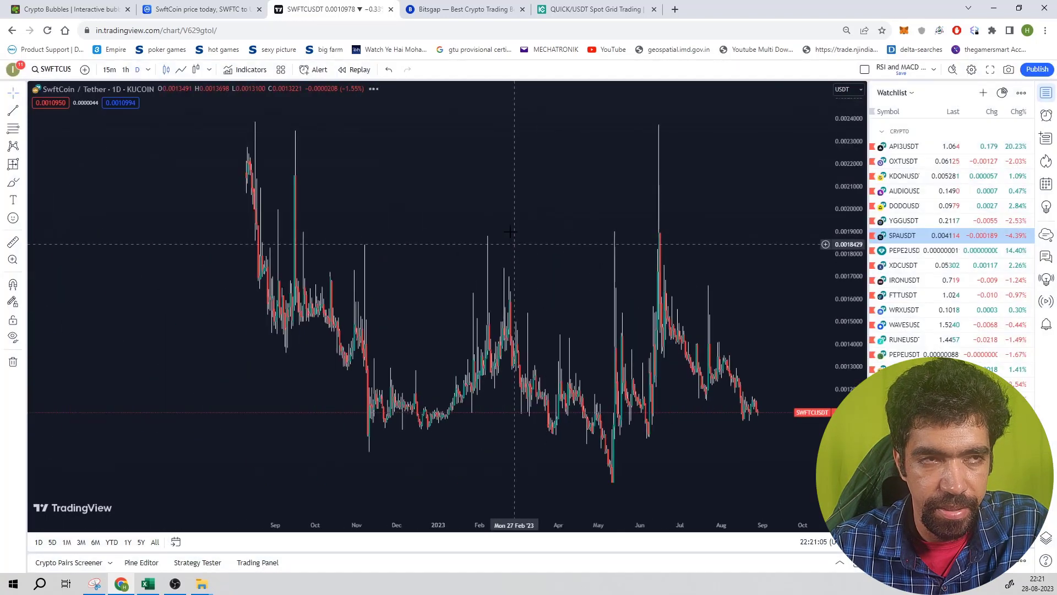
left_click(207, 9)
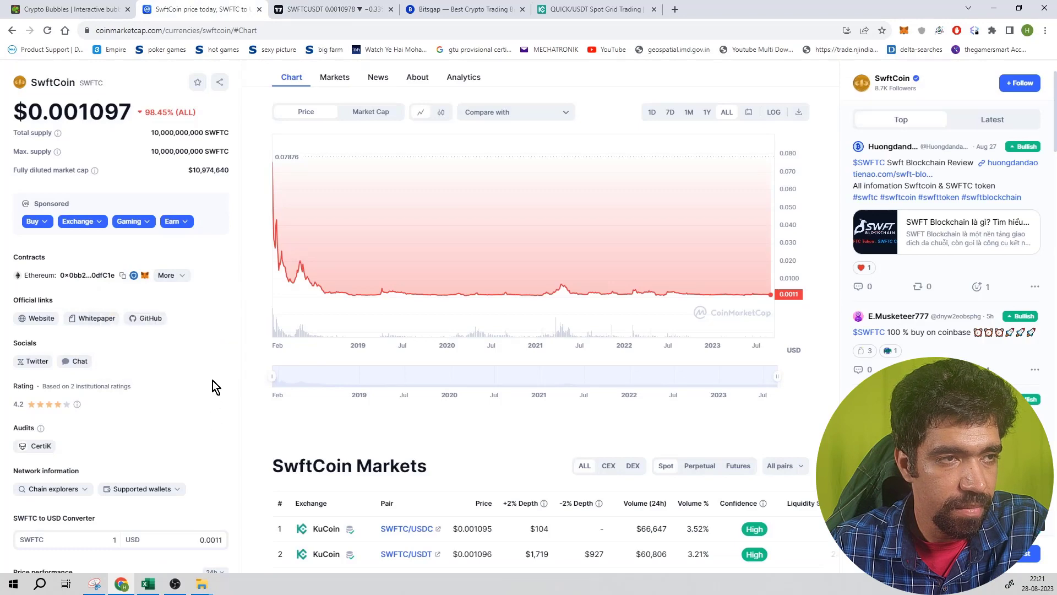
scroll(213, 382, "up", 1)
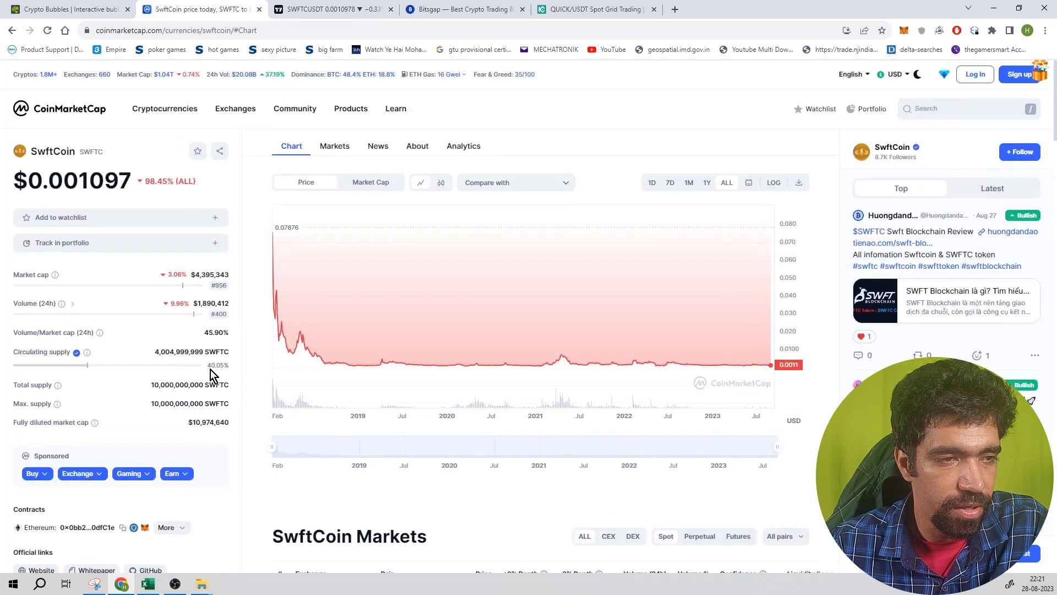
mouse_move(477, 307)
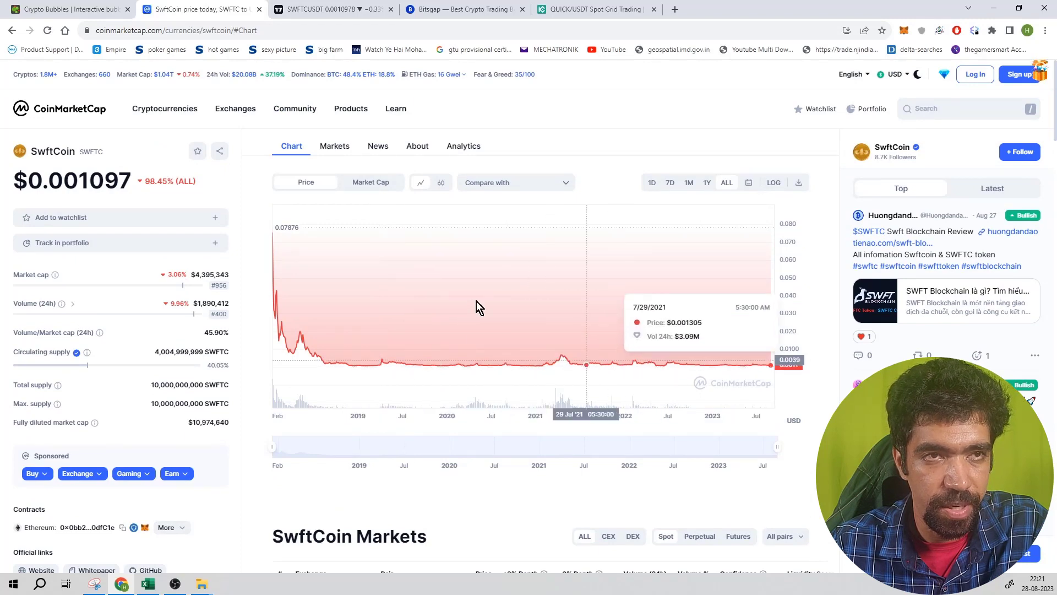
left_click(286, 9)
scroll(576, 342, "up", 3)
scroll(631, 305, "up", 3)
scroll(750, 316, "up", 3)
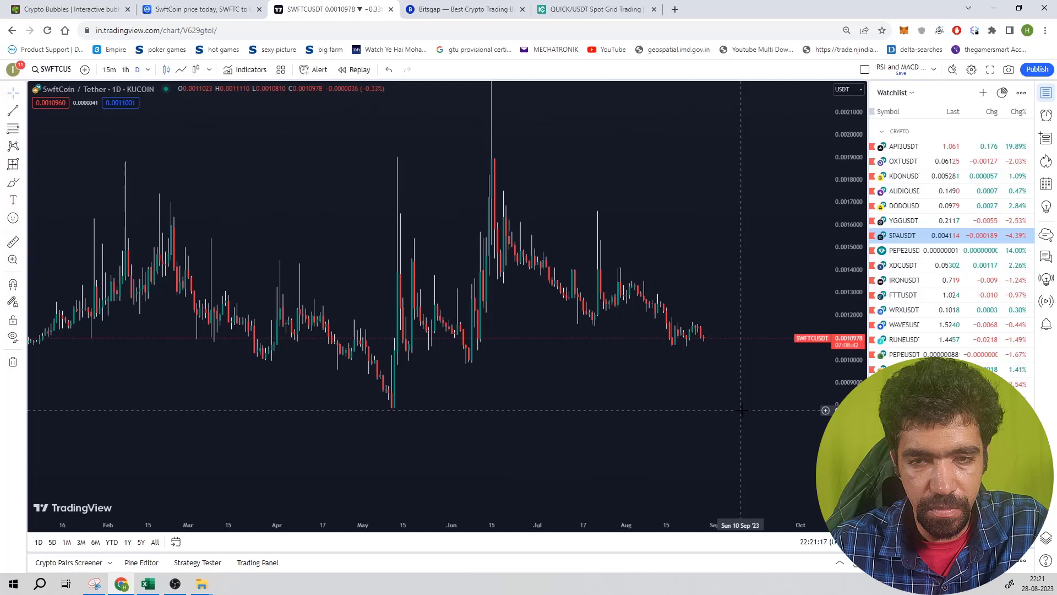
Step: Add two horizontal lines on the SwftCoin chart set exactly at 0.0015 and 0.00075
key("alt+h")
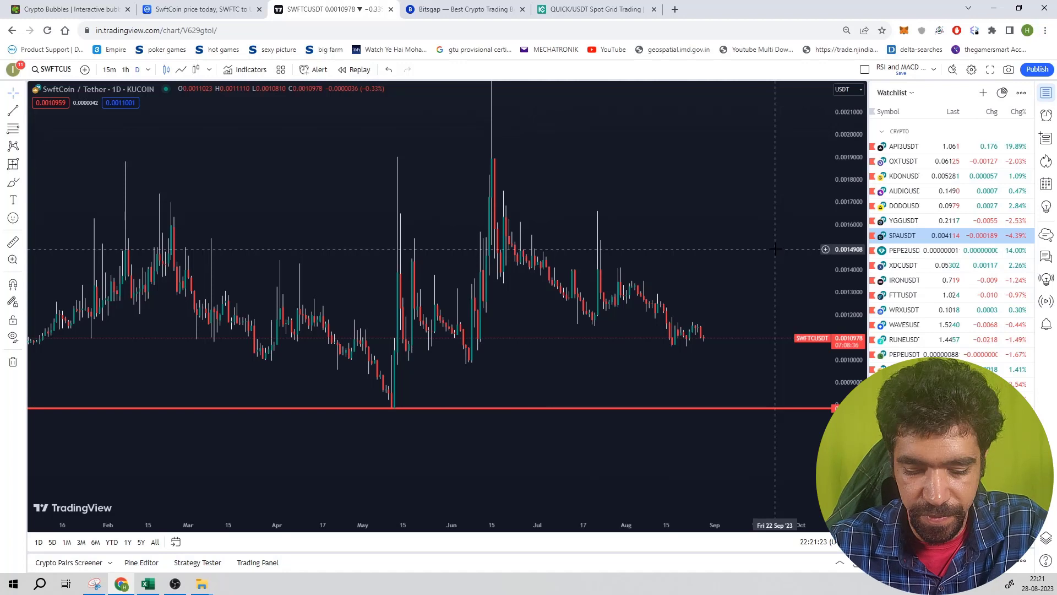
key("alt+h")
double_click(775, 248)
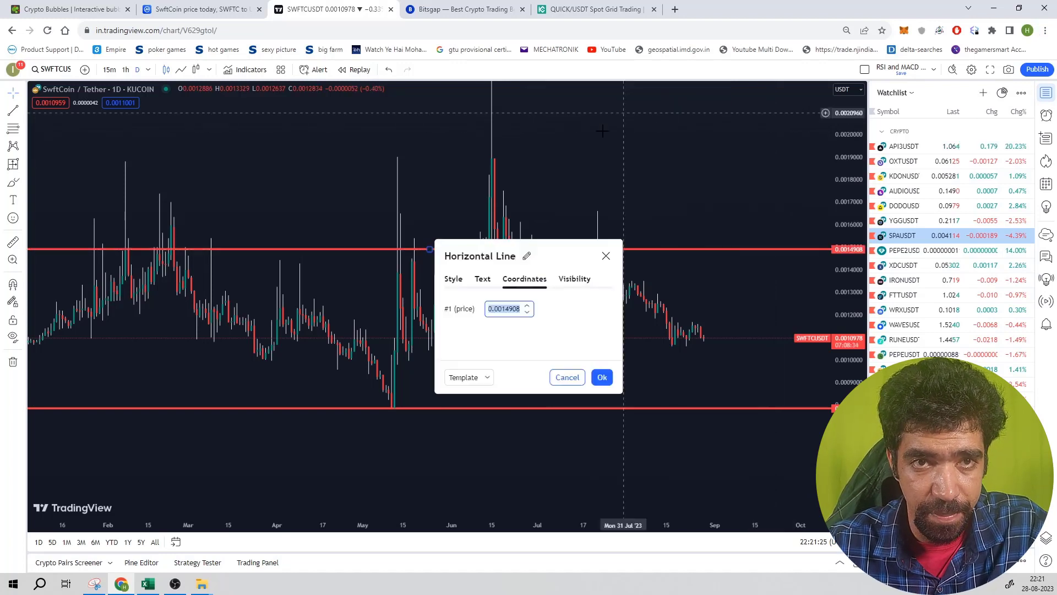
type("5000")
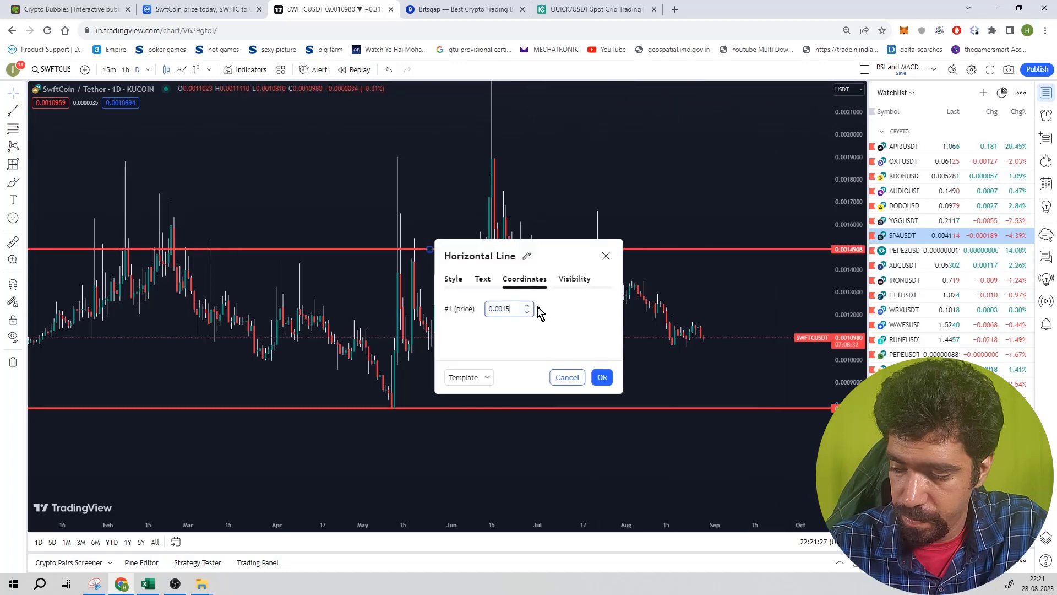
left_click(607, 383)
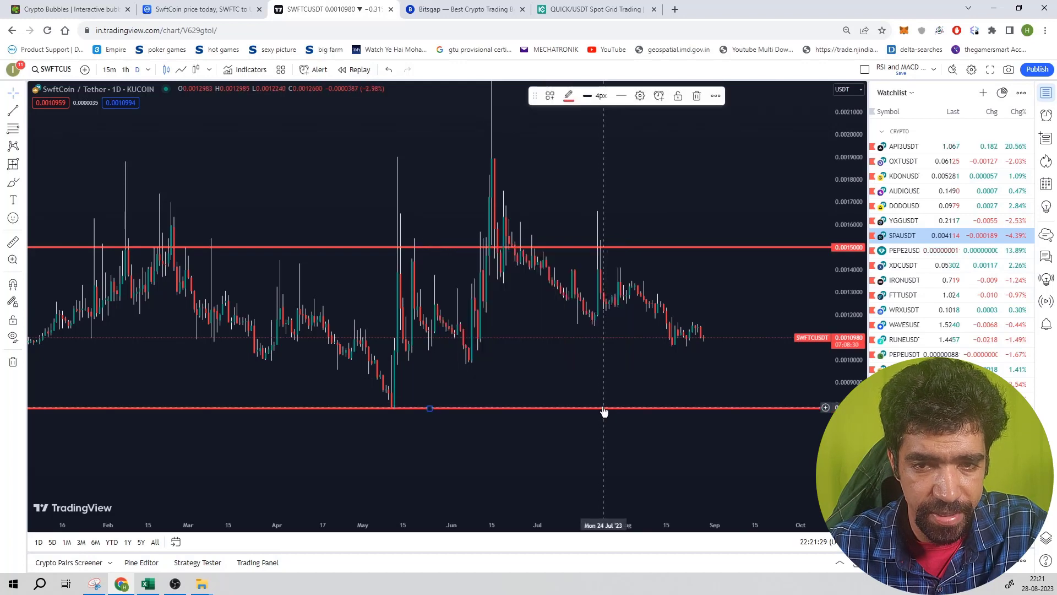
left_click(602, 408)
left_click(638, 97)
mouse_move(505, 309)
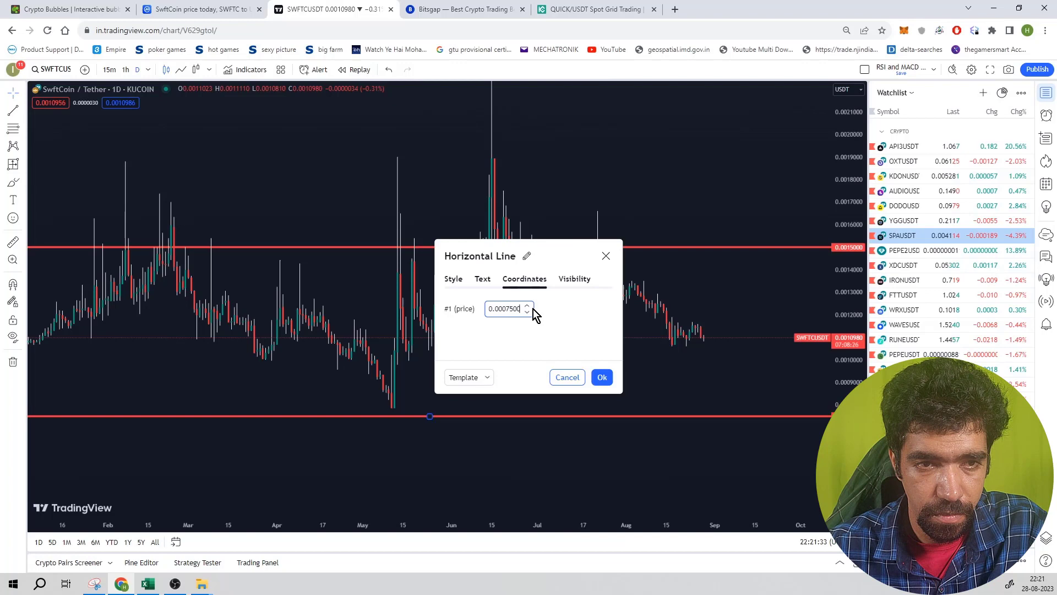
left_click(602, 377)
scroll(655, 329, "down", 3)
scroll(655, 329, "up", 3)
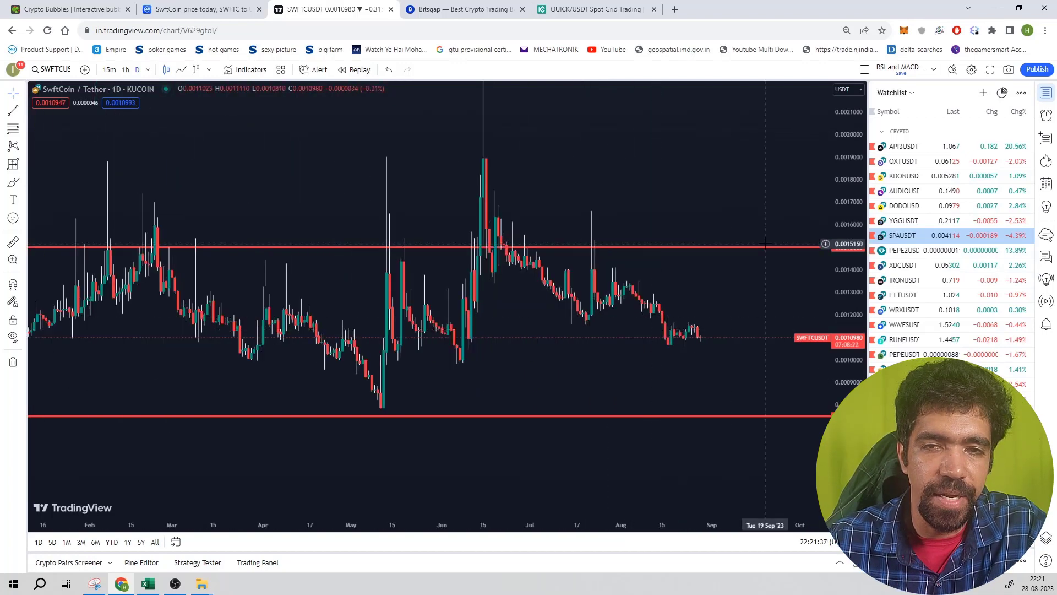
Step: Create a new Bitsgap grid bot on the SWFTC/USDT pair with a 100 USDT investment
key("ctrl+Tab")
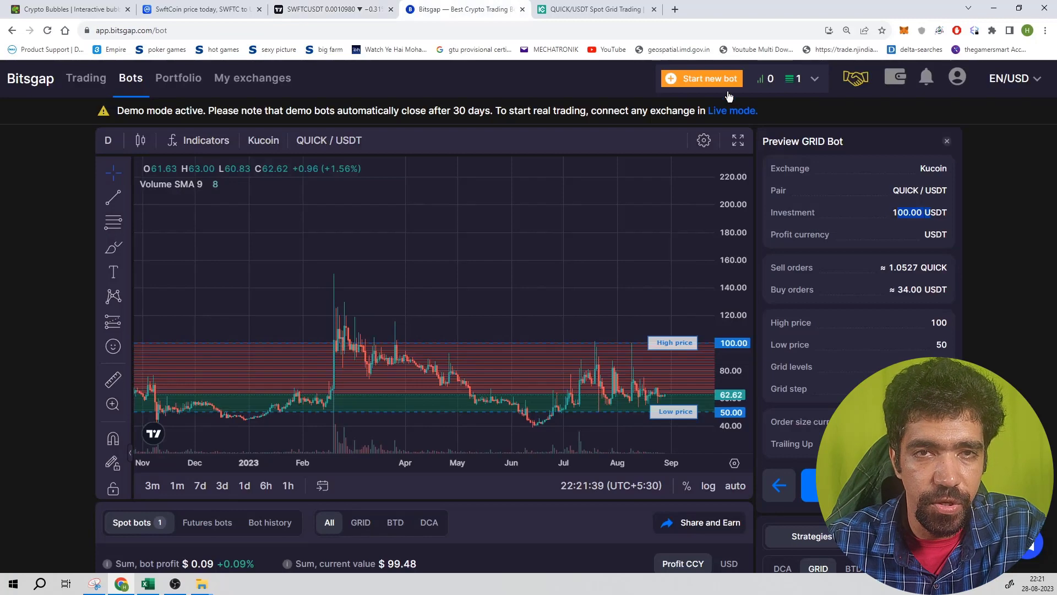
left_click(712, 79)
left_click(579, 219)
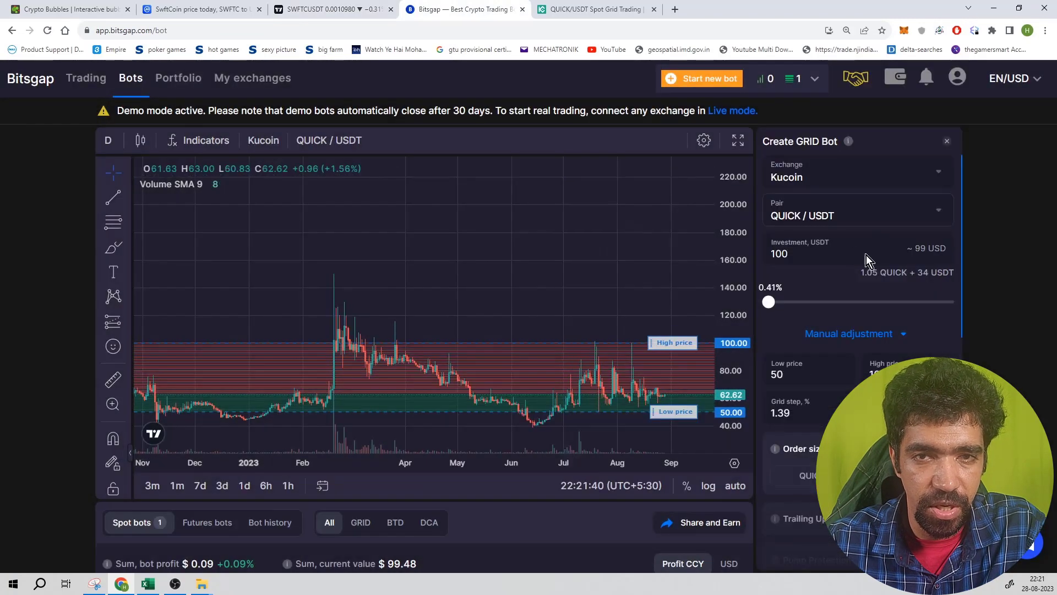
left_click(845, 217)
type("s")
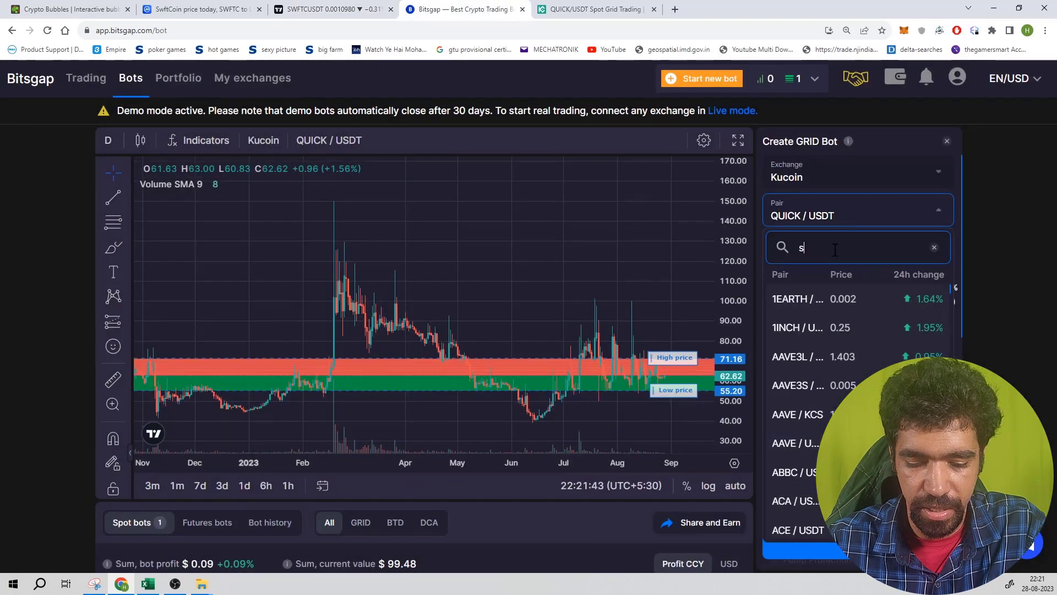
type("wftc")
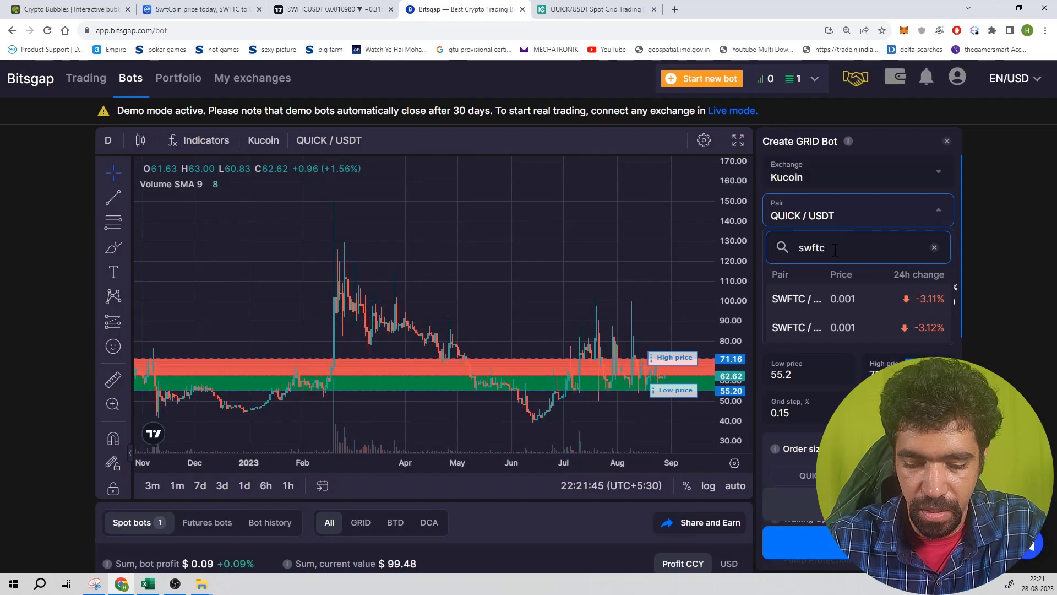
left_click(809, 325)
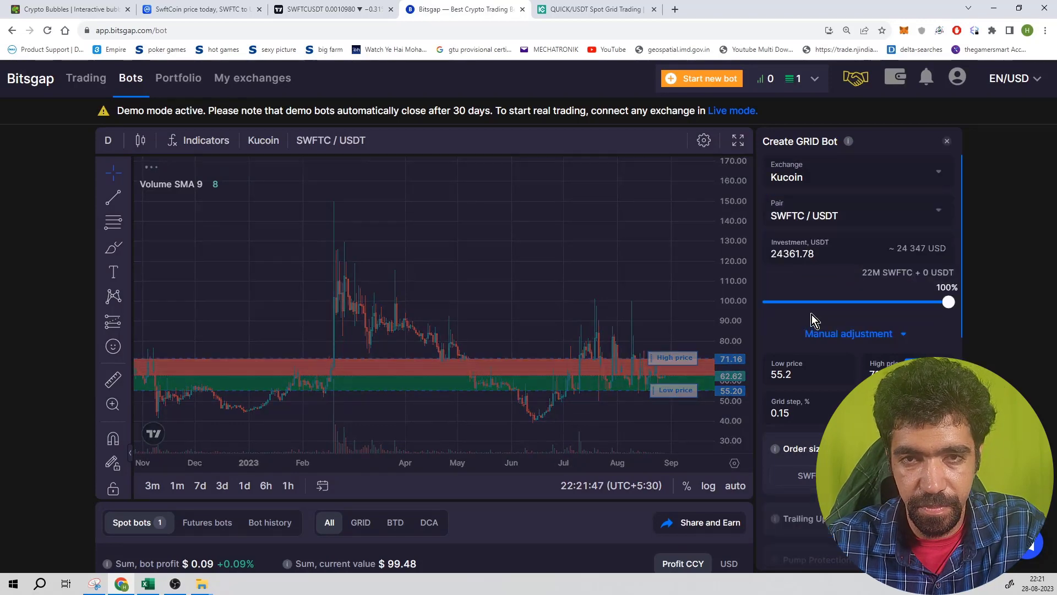
left_click_drag(818, 254, 750, 253)
type("1")
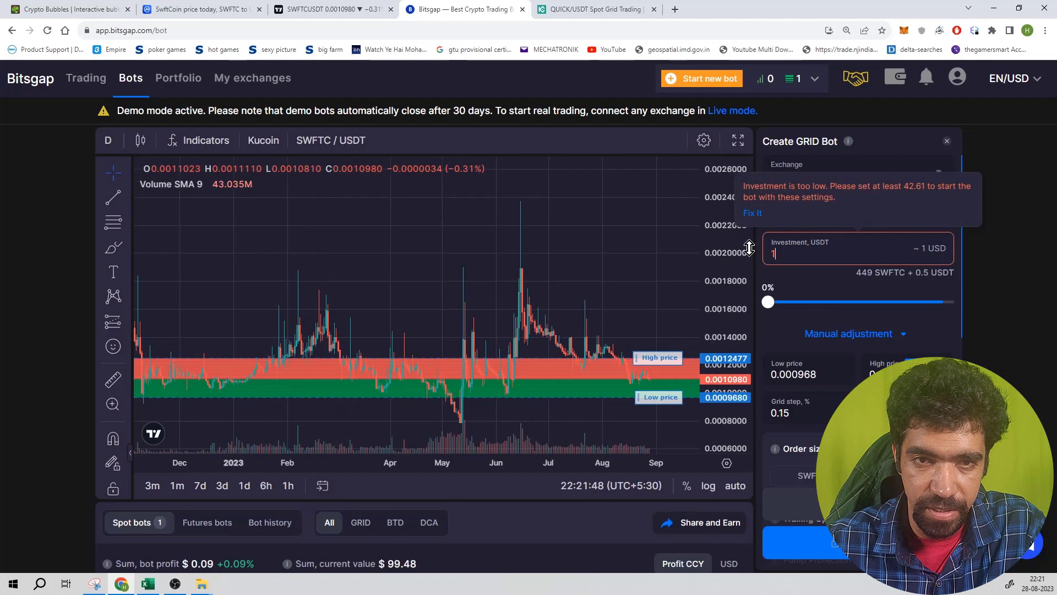
type("00")
Step: Manually set the grid's low price to 0.00075, high to 0.00125 and 100 grid levels
left_click(823, 333)
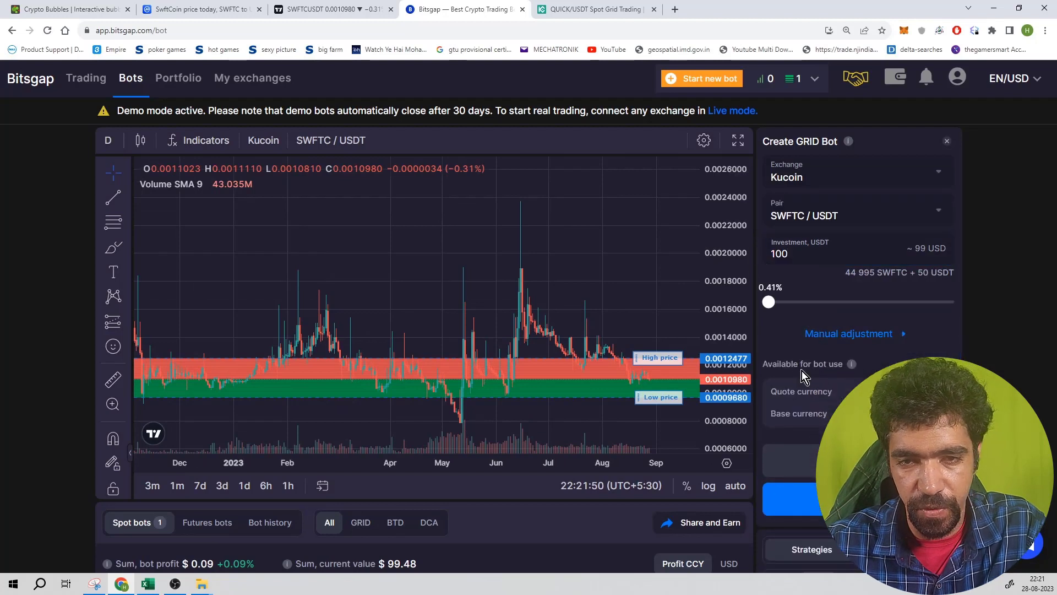
left_click(839, 340)
left_click_drag(818, 375, 800, 375)
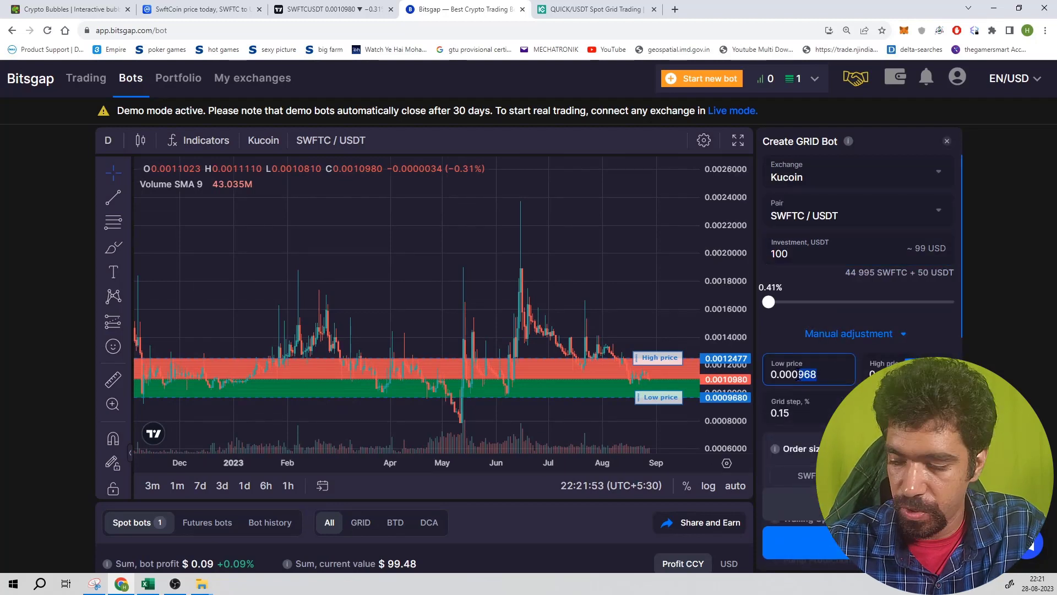
type("75")
key("Tab")
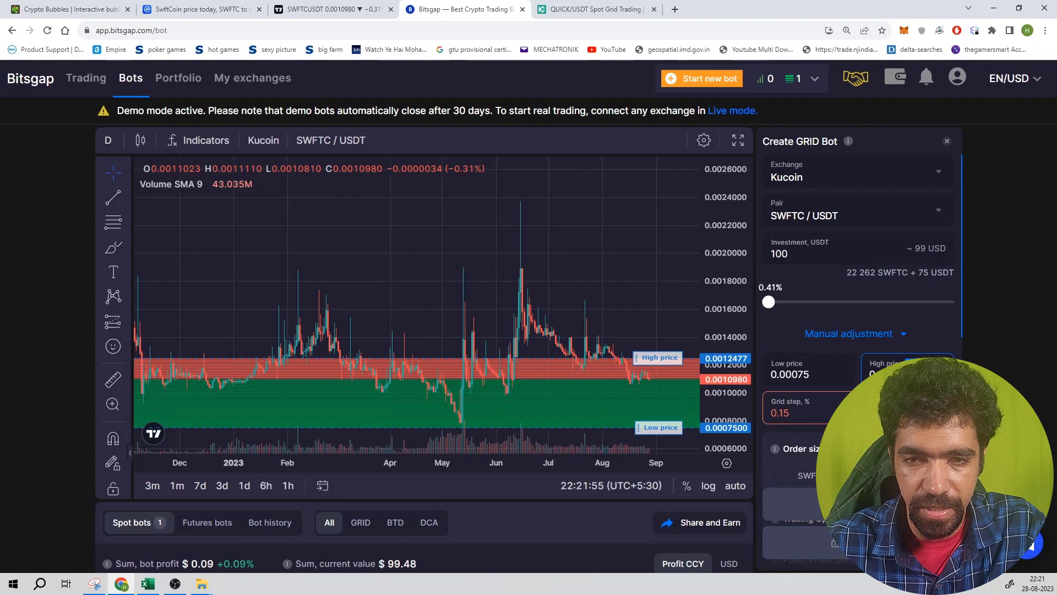
type("0.00125")
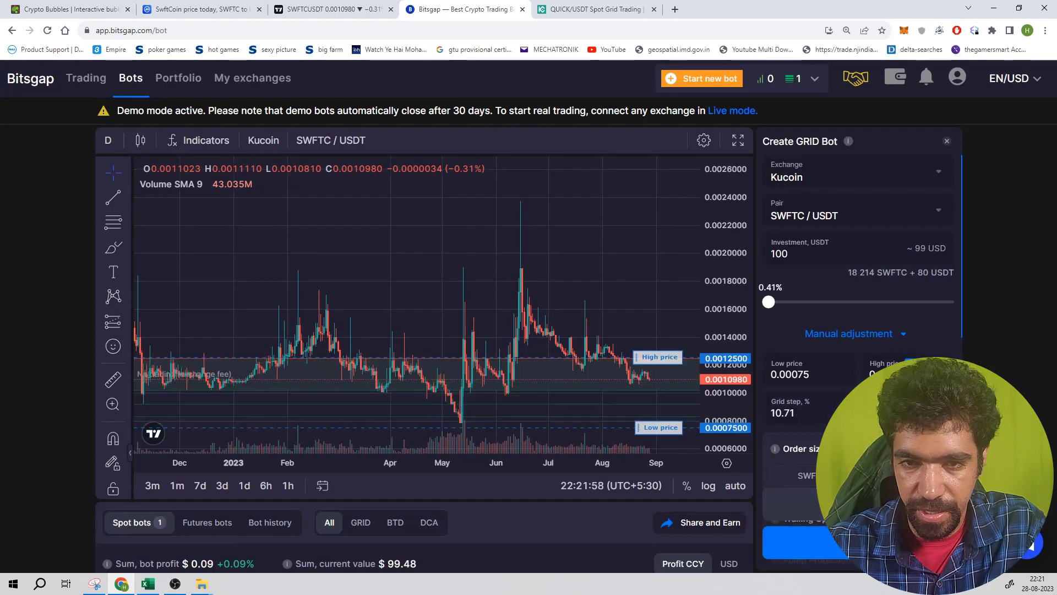
type("100")
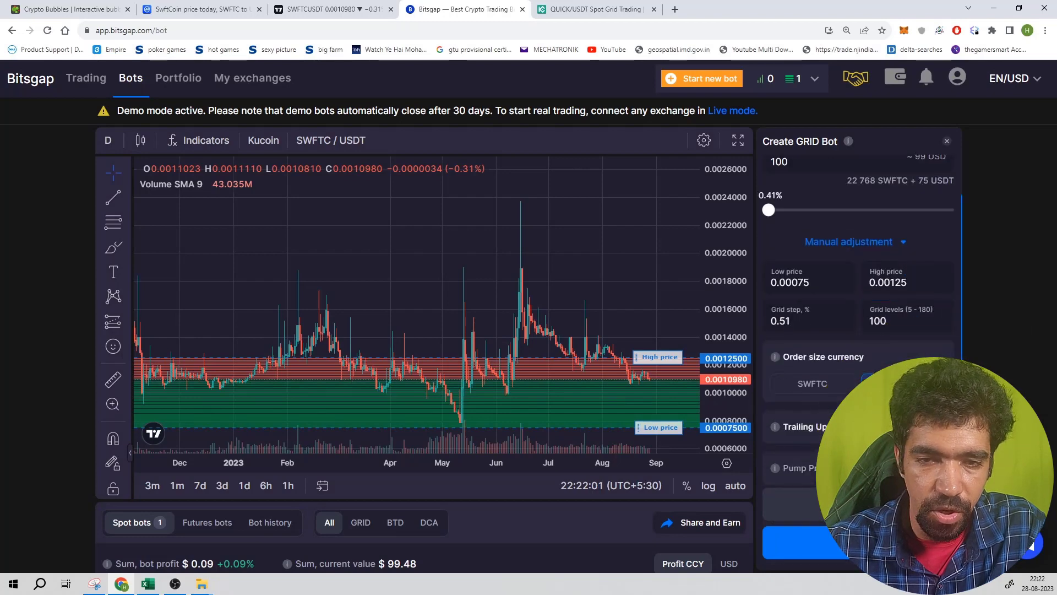
Step: Backtest the grid, raise its high price to 0.0018929 and rerun the backtest
left_click(794, 505)
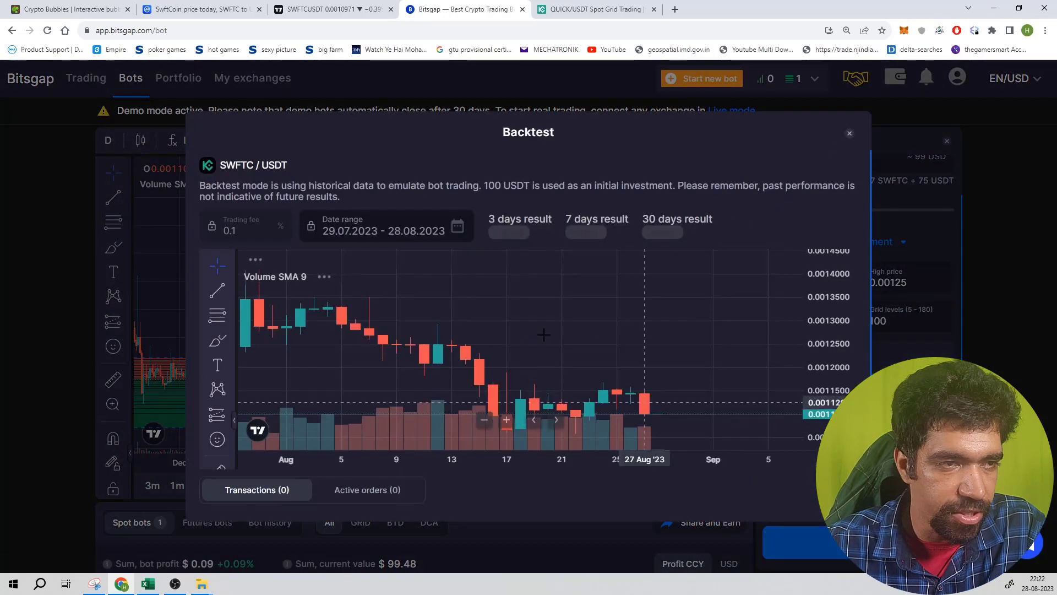
scroll(673, 372, "down", 3)
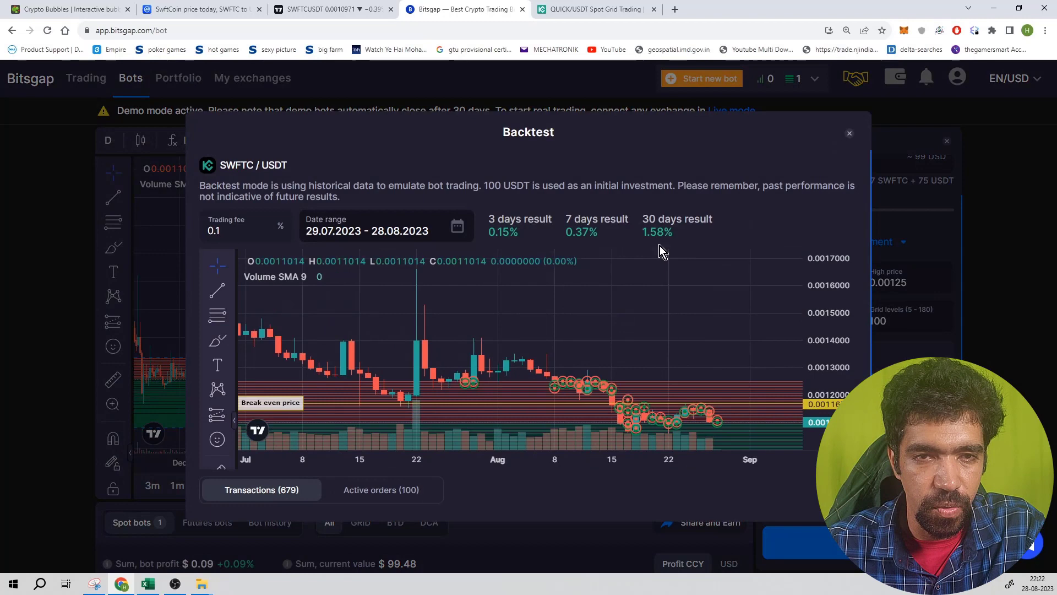
left_click(849, 133)
left_click_drag(659, 361, 660, 264)
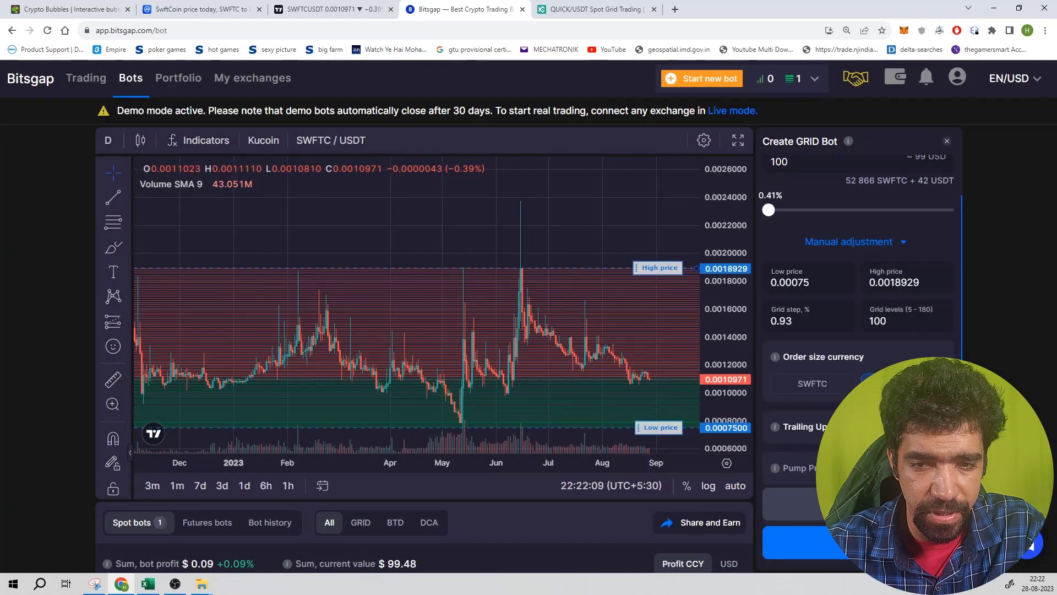
left_click(793, 502)
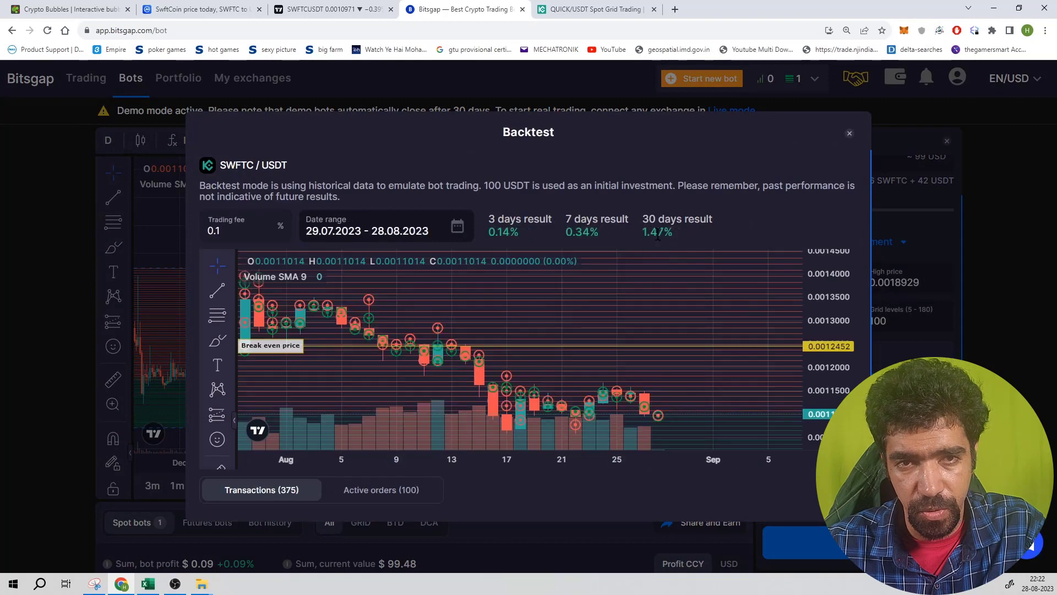
scroll(652, 351, "down", 3)
scroll(652, 347, "up", 3)
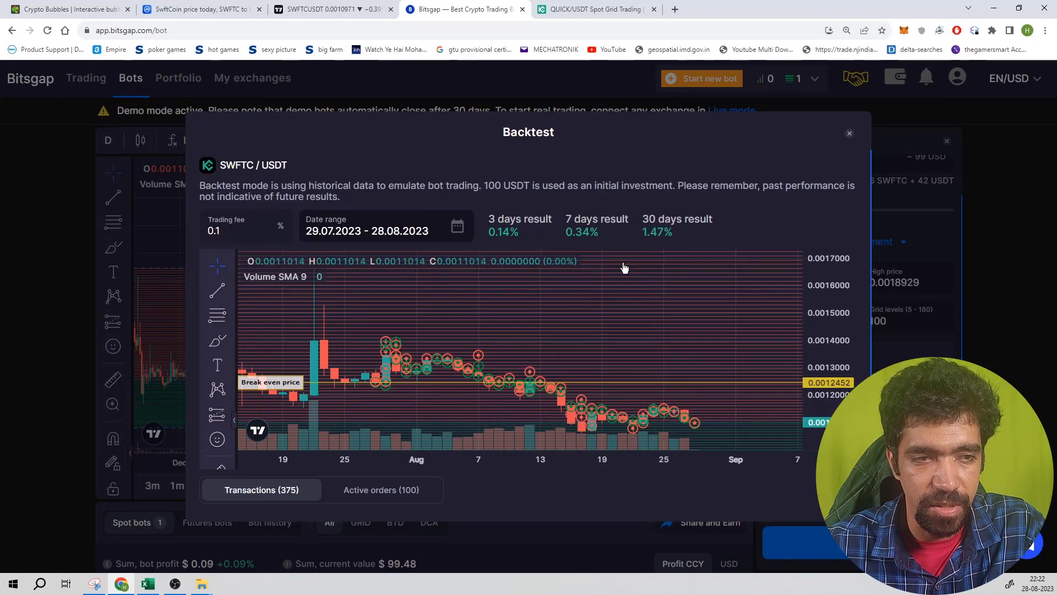
scroll(523, 340, "down", 3)
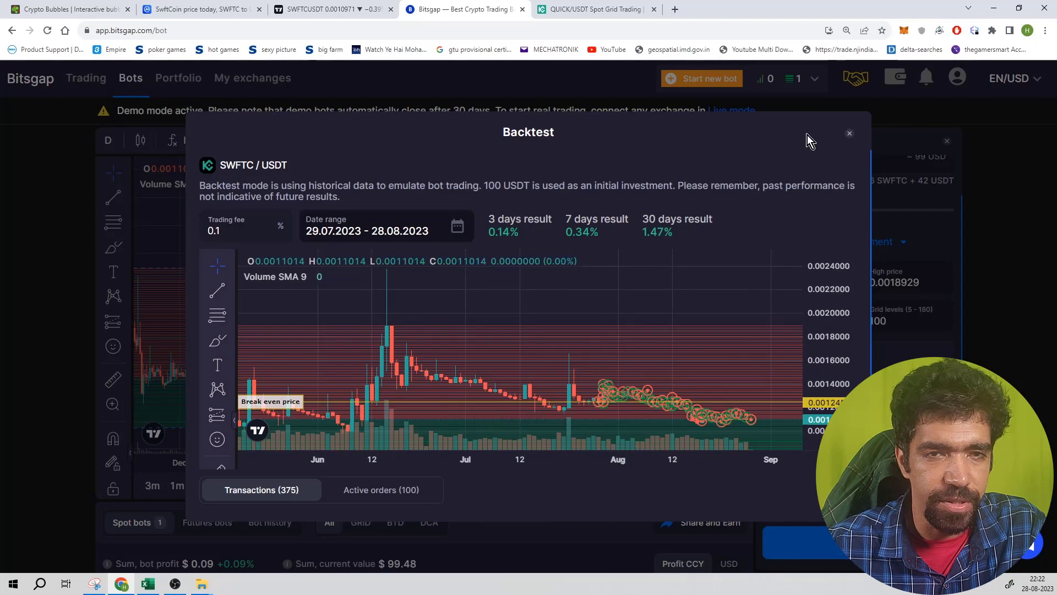
Step: Close the backtest, review the settings and start the demo SWFTC/USDT grid bot
left_click(853, 135)
left_click(798, 541)
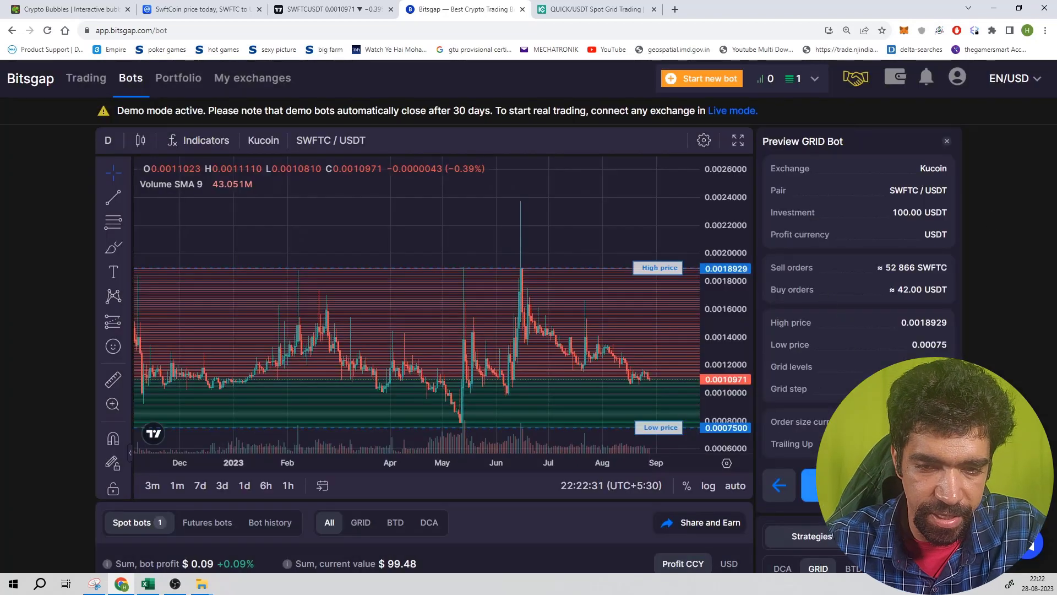
left_click(822, 485)
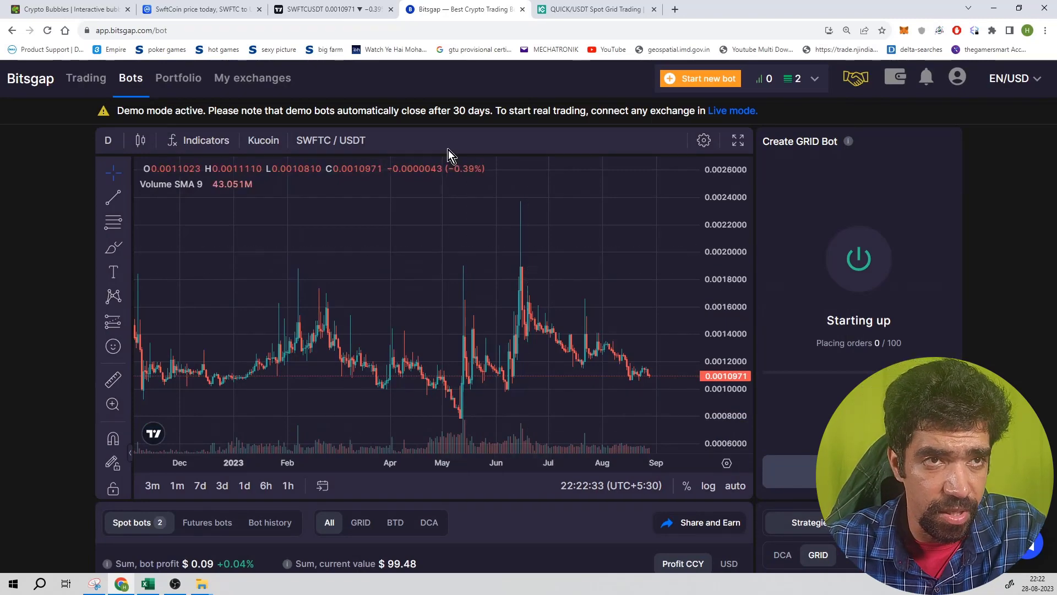
Step: Move to KuCoin, checking the SwftCoin price page on the way, and enter the Trading Bot section
left_click(609, 9)
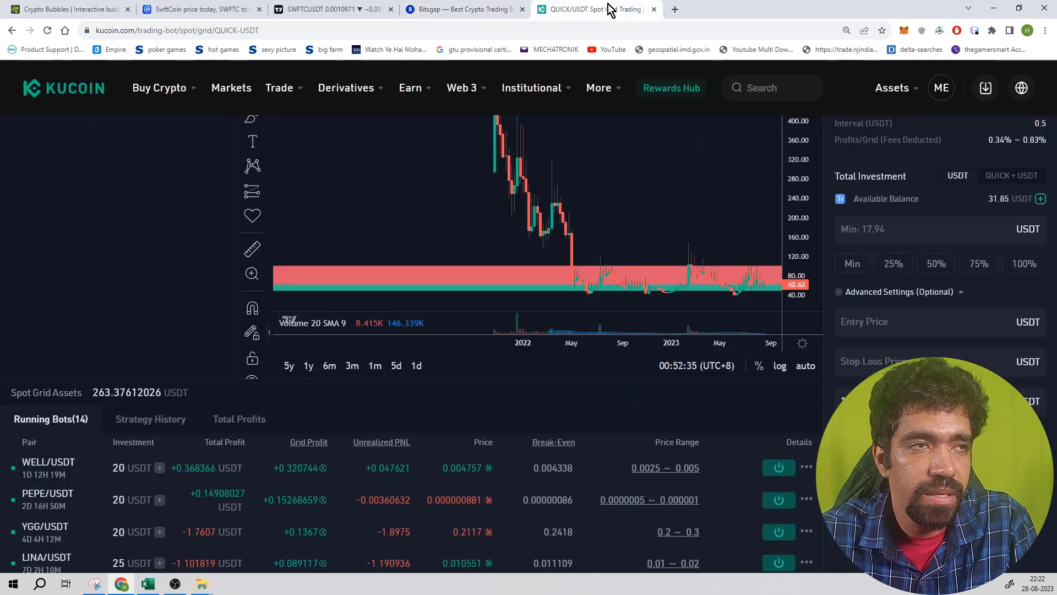
left_click(189, 8)
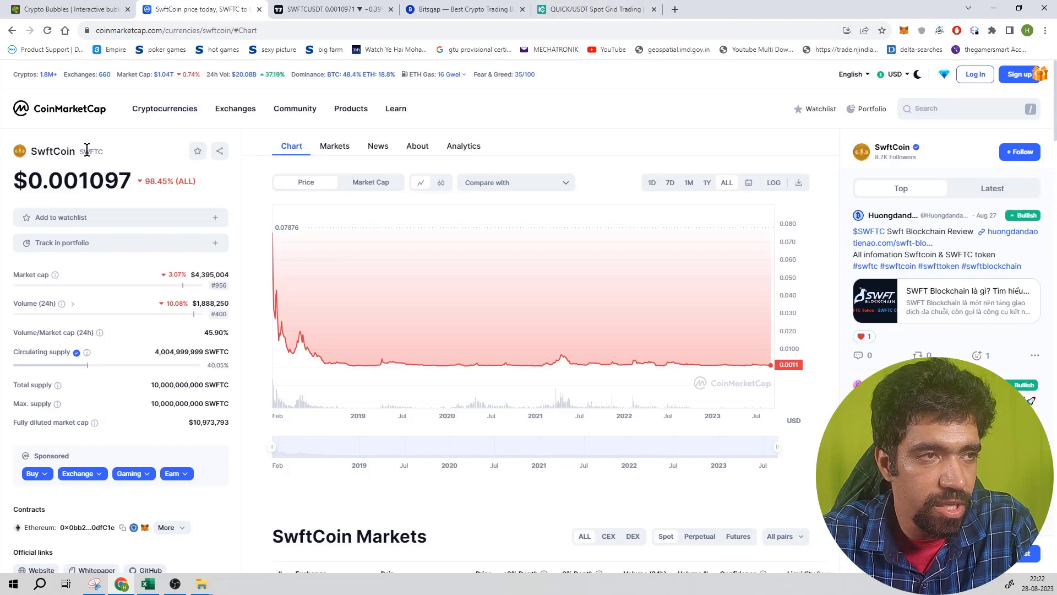
left_click(582, 8)
mouse_move(280, 88)
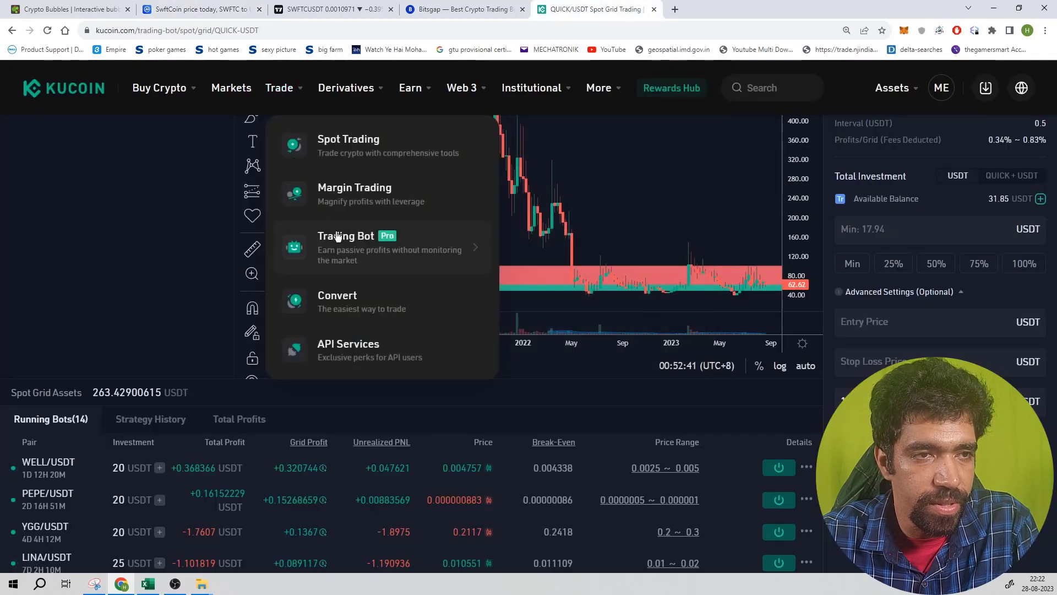
left_click(338, 236)
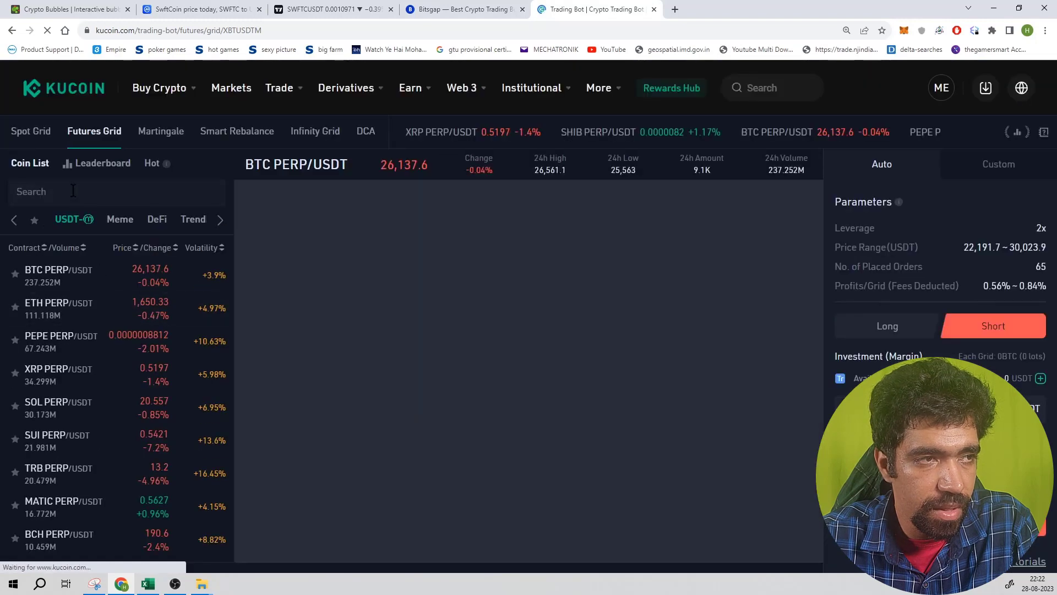
Step: Search the pair list for SWFTC and select SWFTC/USDT for the spot grid bot
left_click(74, 190)
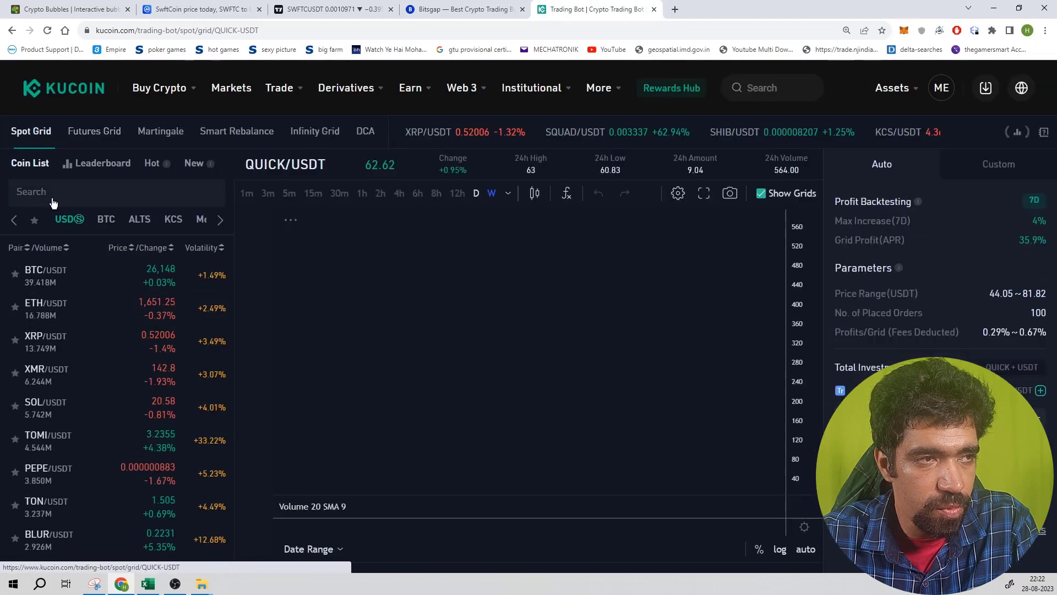
left_click(51, 191)
type("SWFTC")
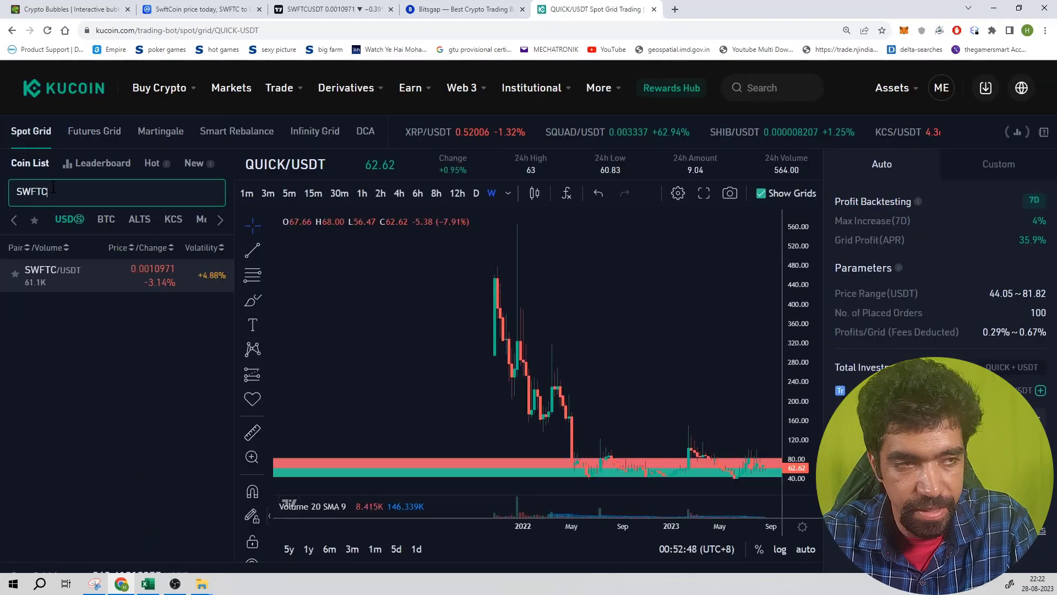
left_click(52, 283)
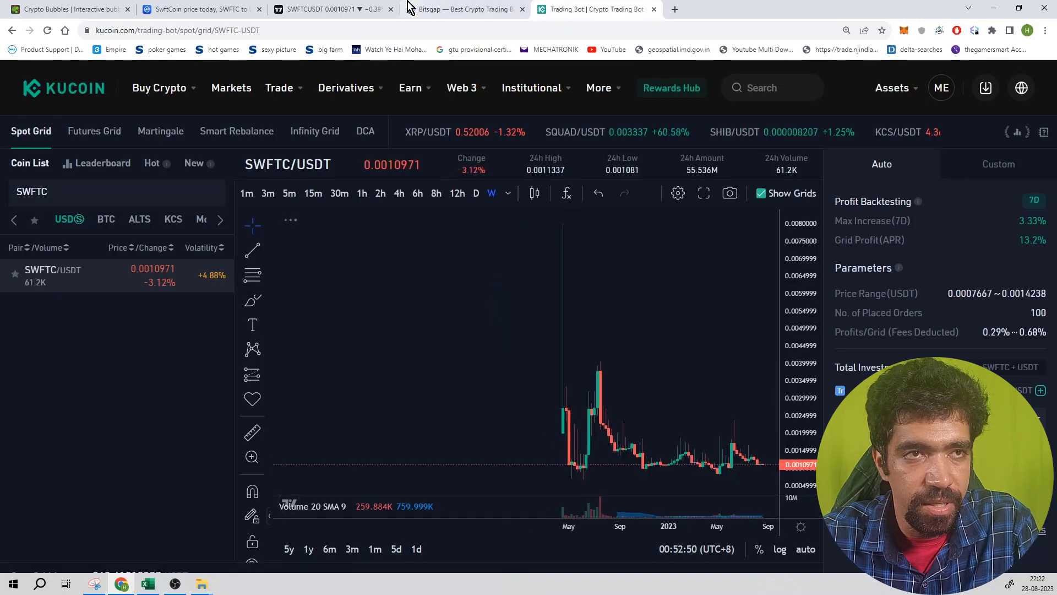
key("ctrl+3")
scroll(705, 350, "up", 2)
Step: Enter a custom grid of 0.00075–0.0015 with 100 orders and a 0.00151 take-profit price
left_click(570, 8)
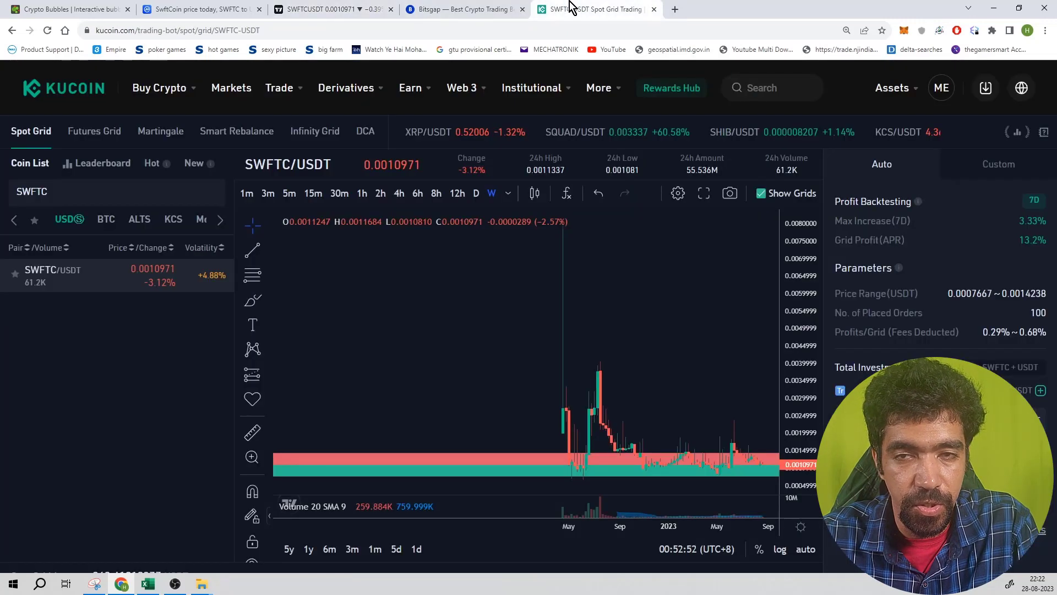
left_click(999, 164)
type("0")
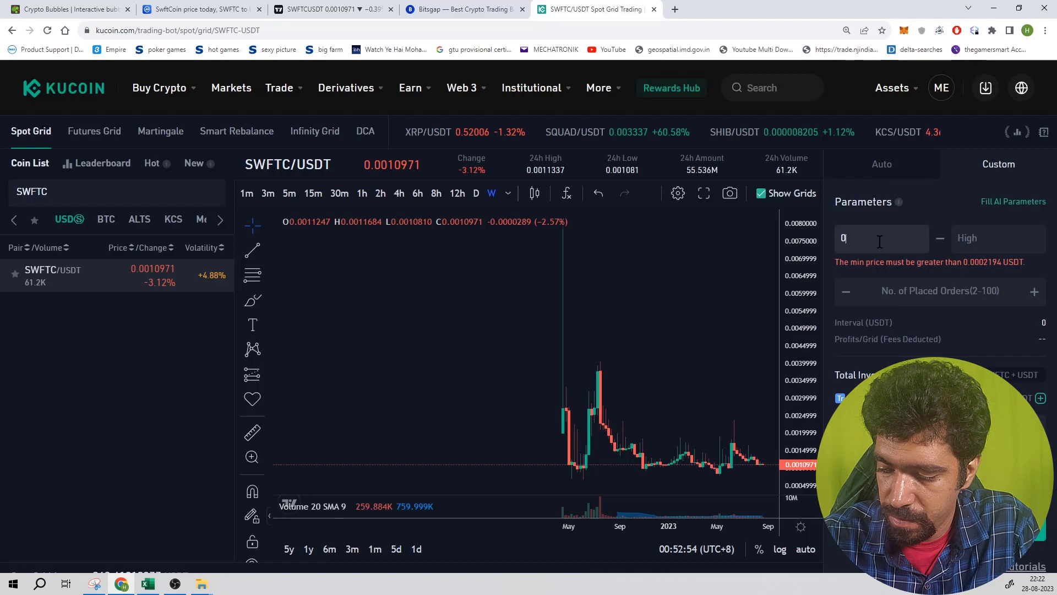
type(".00075")
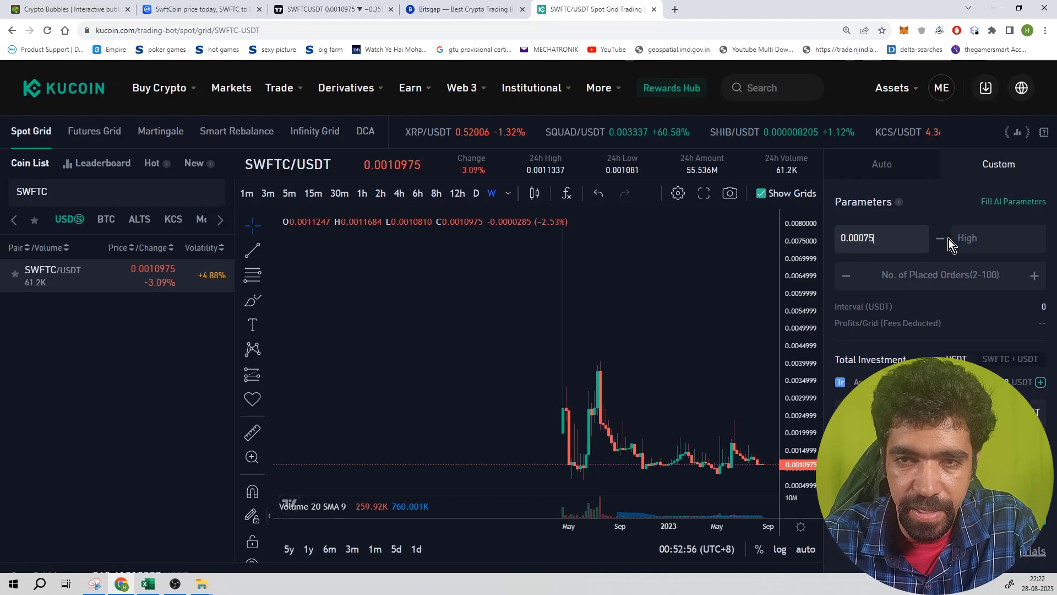
type("0.0015")
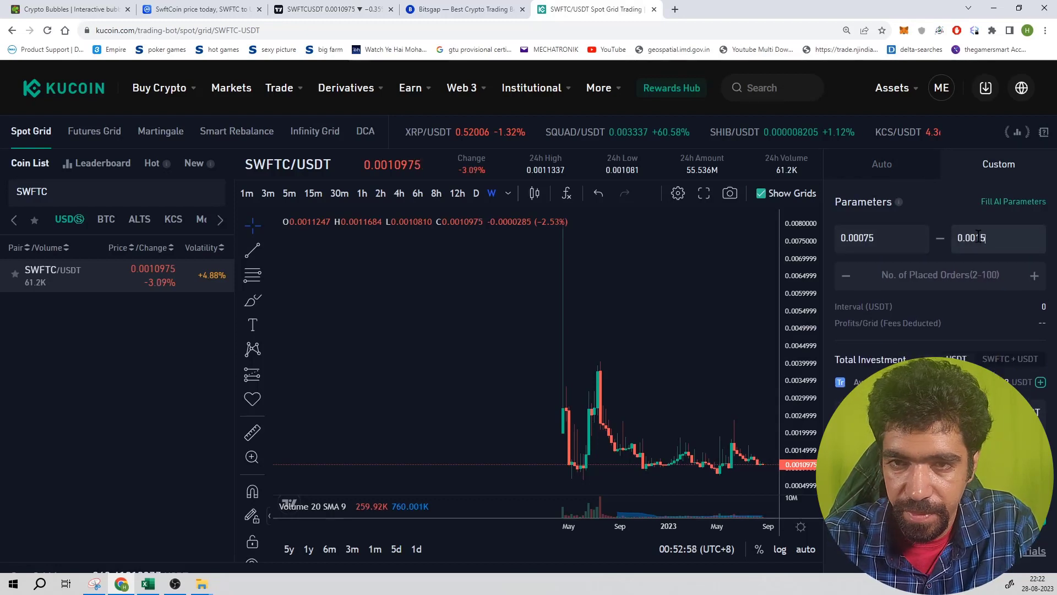
left_click(961, 275)
type("100")
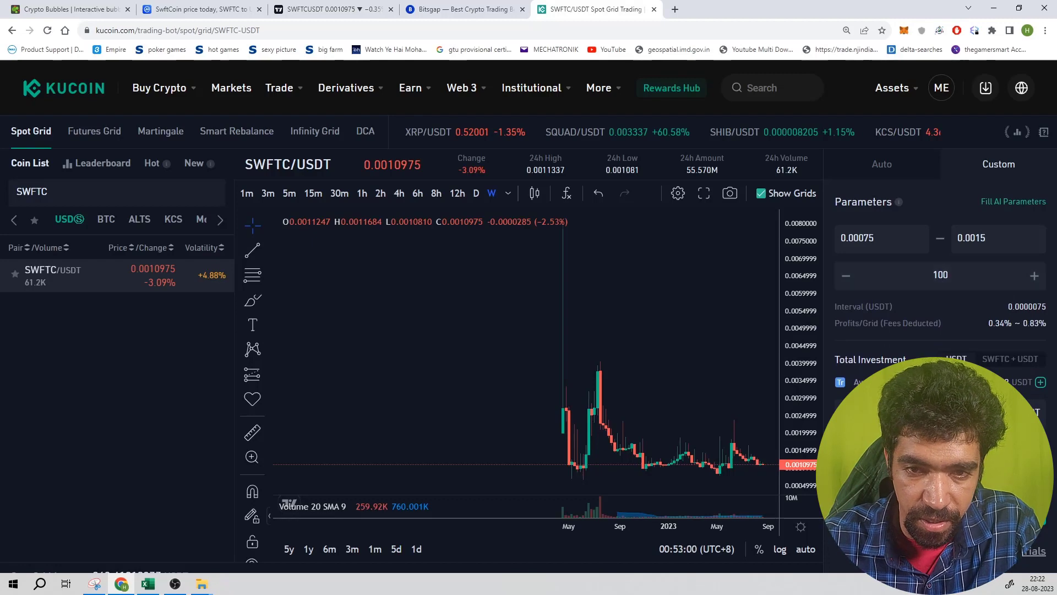
scroll(529, 331, "down", 1)
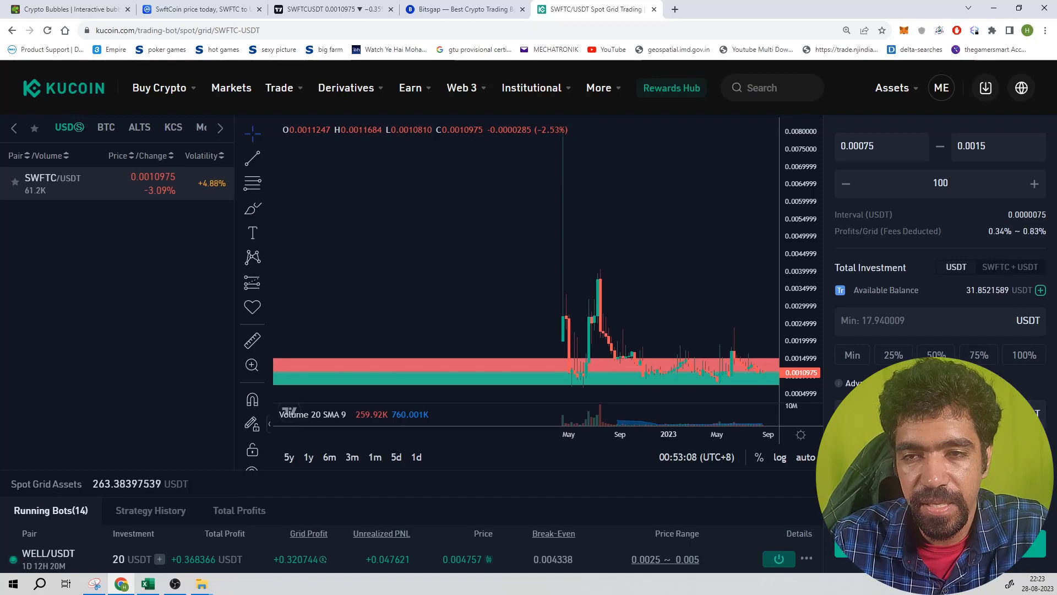
scroll(908, 331, "up", 2)
left_click_drag(990, 237, 925, 233)
key("ctrl+c")
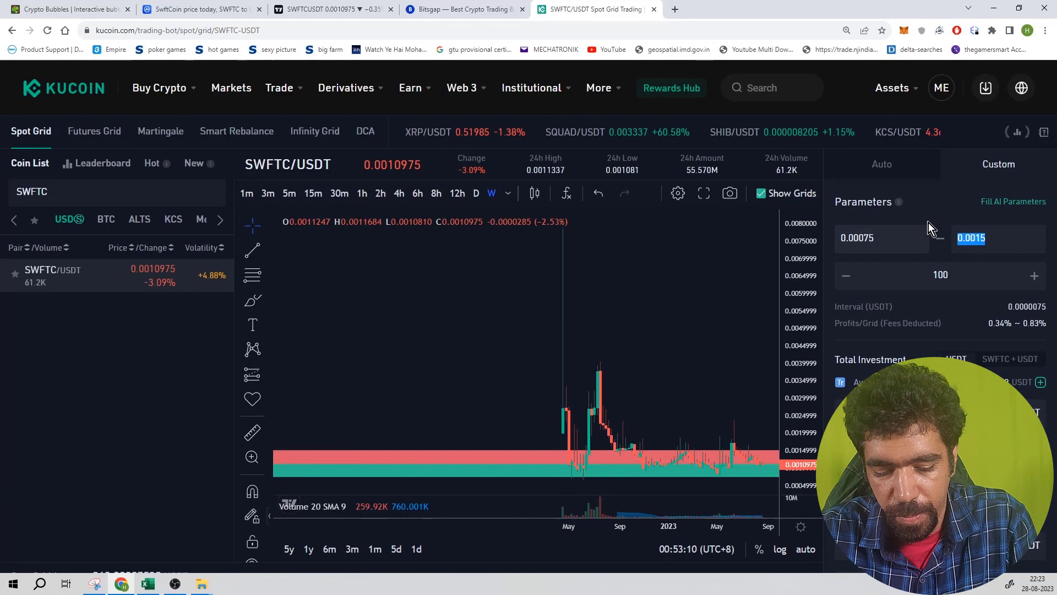
scroll(918, 322, "down", 3)
key("ctrl+v")
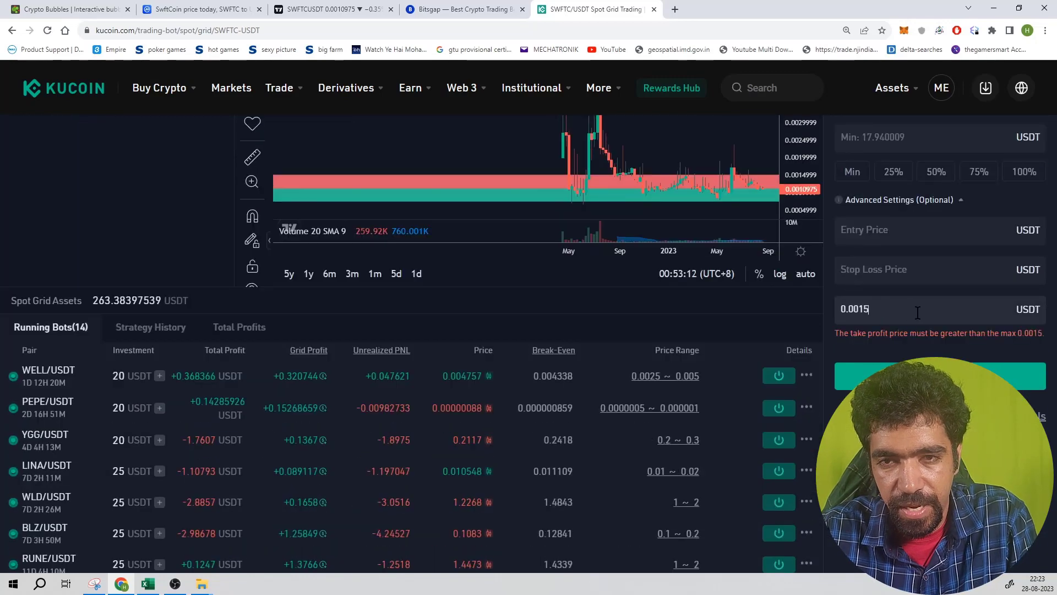
type("1")
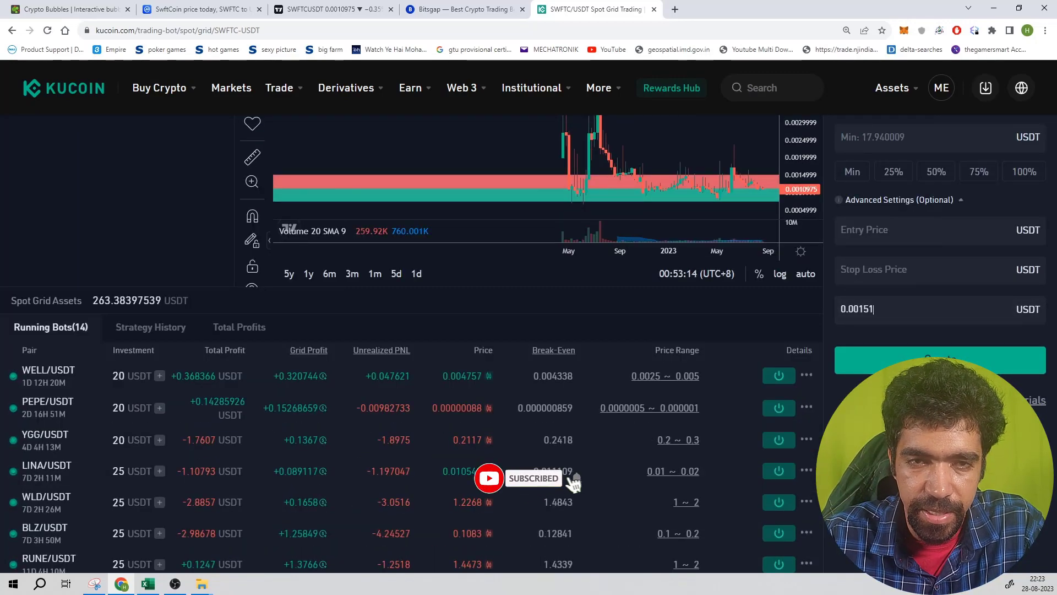
scroll(528, 331, "up", 2)
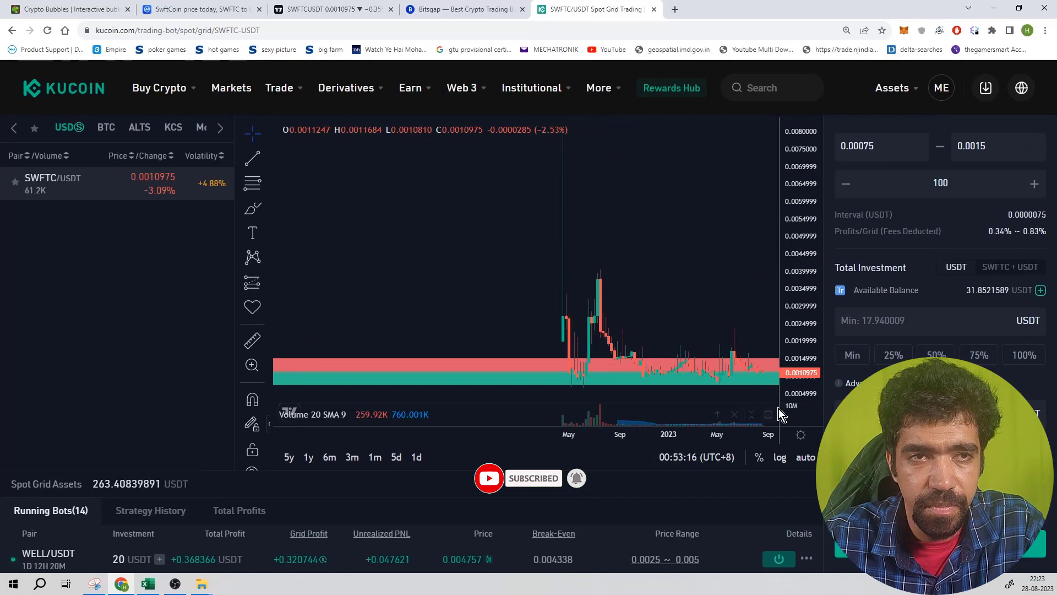
scroll(826, 347, "up", 1)
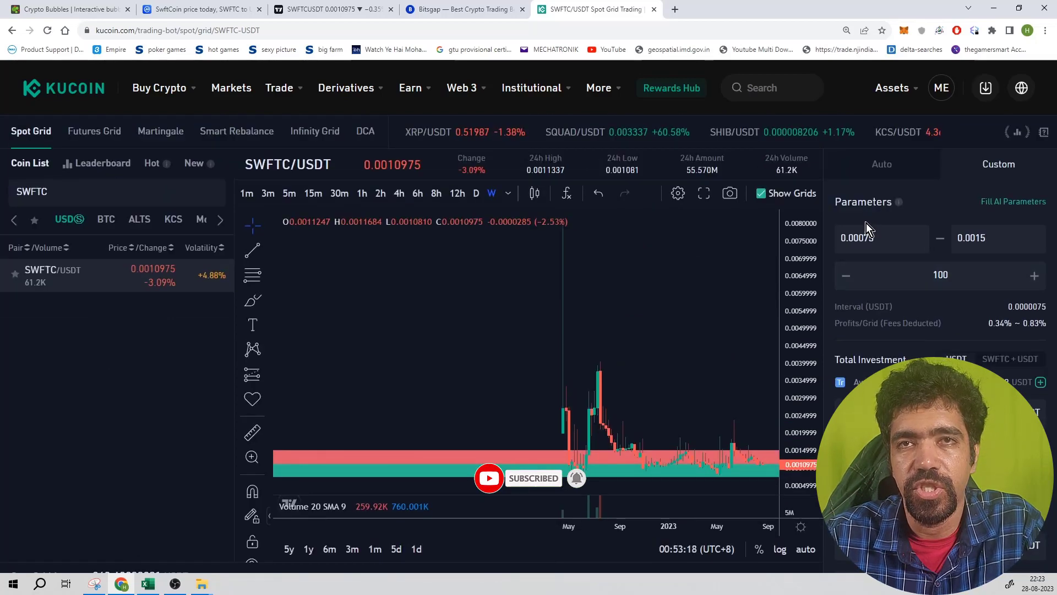